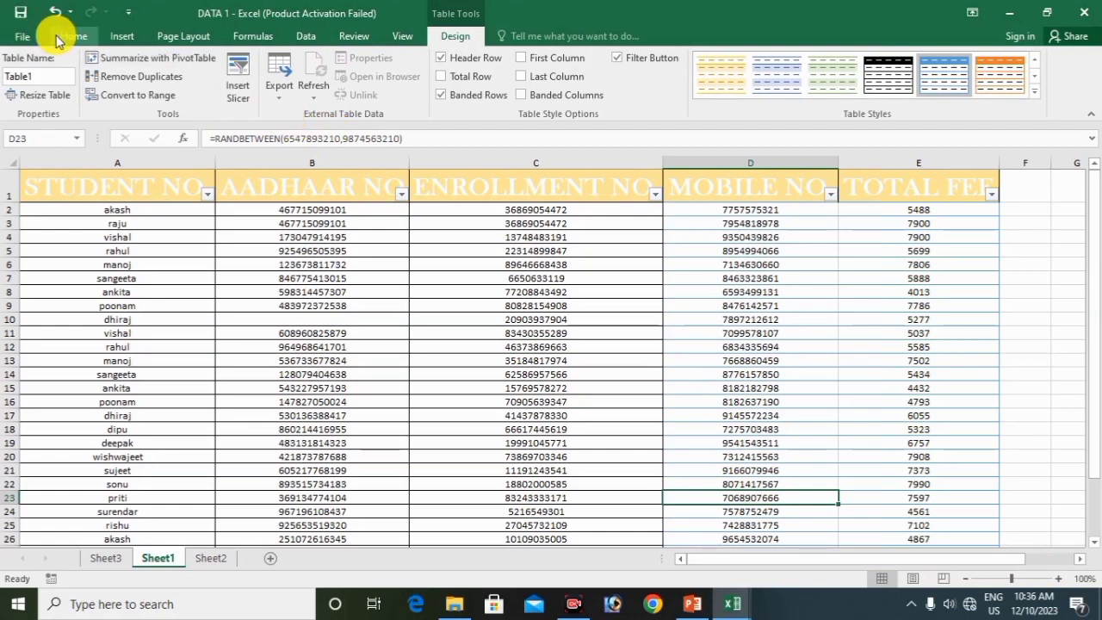
left_click(73, 35)
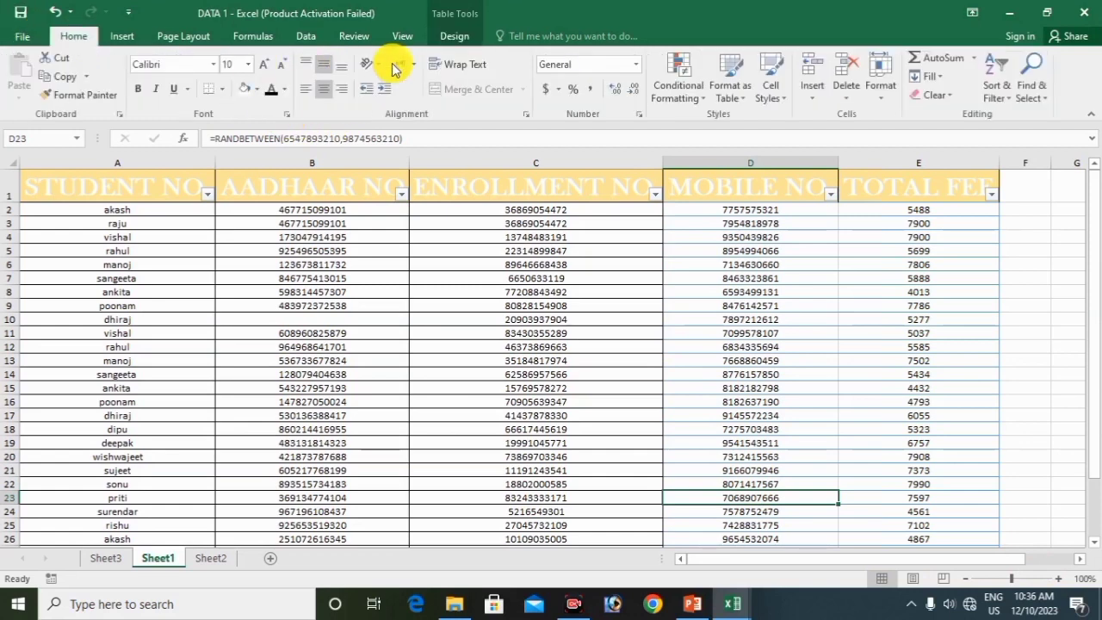
left_click(730, 93)
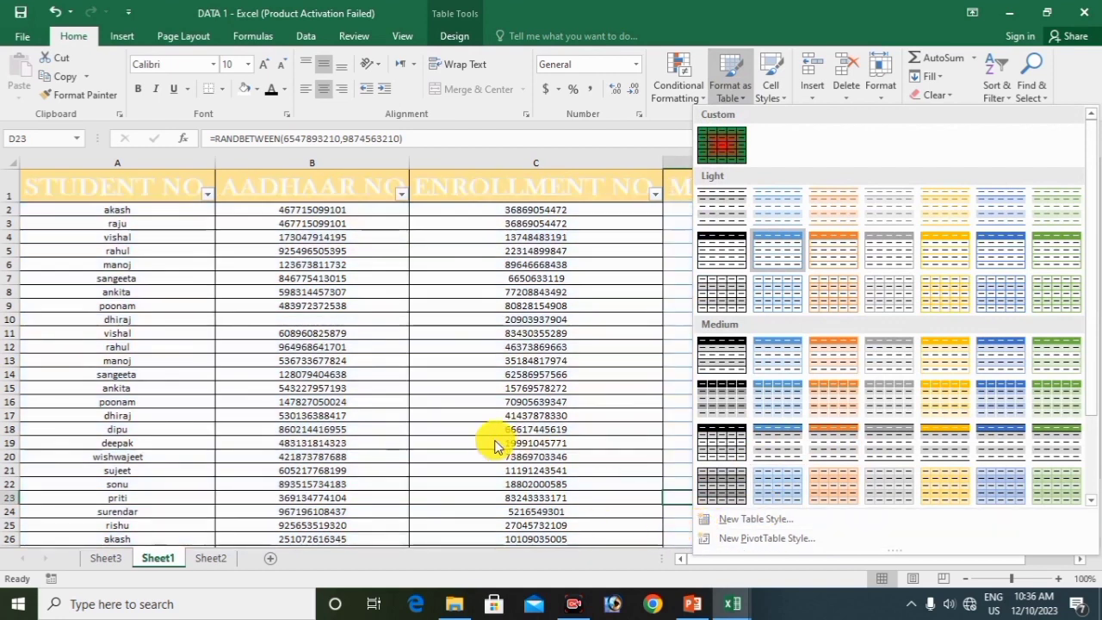
left_click(339, 362)
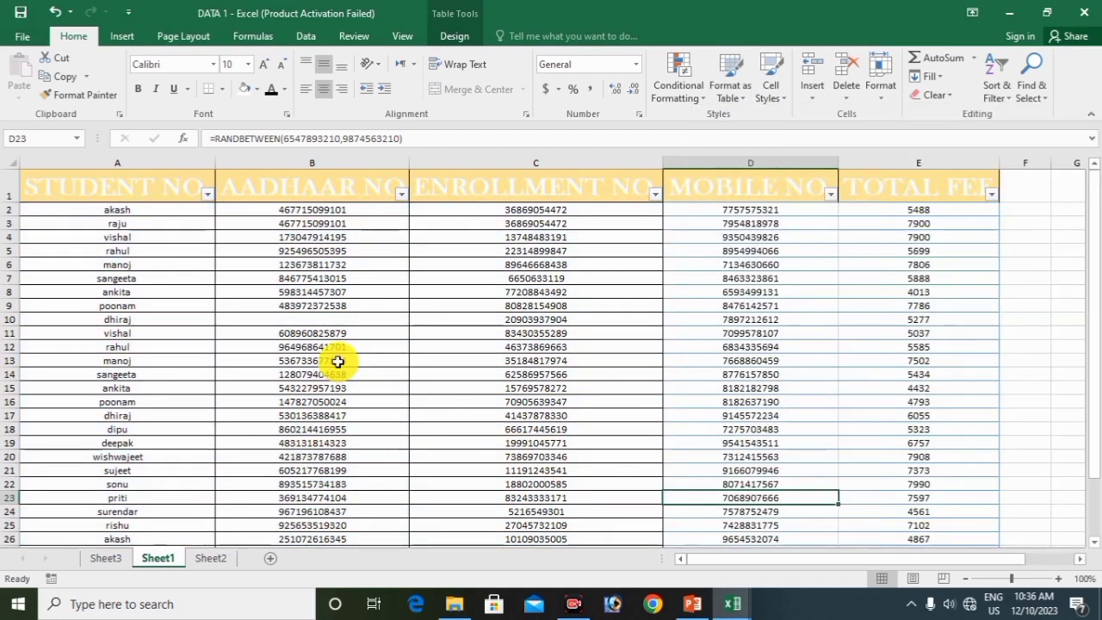
left_click(470, 36)
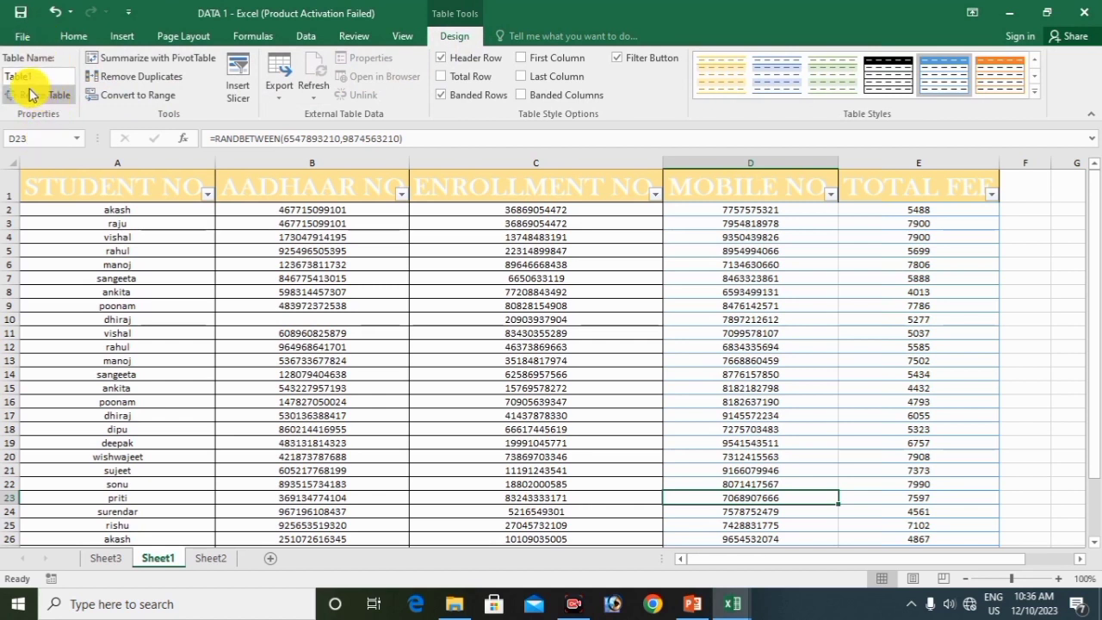
left_click(246, 303)
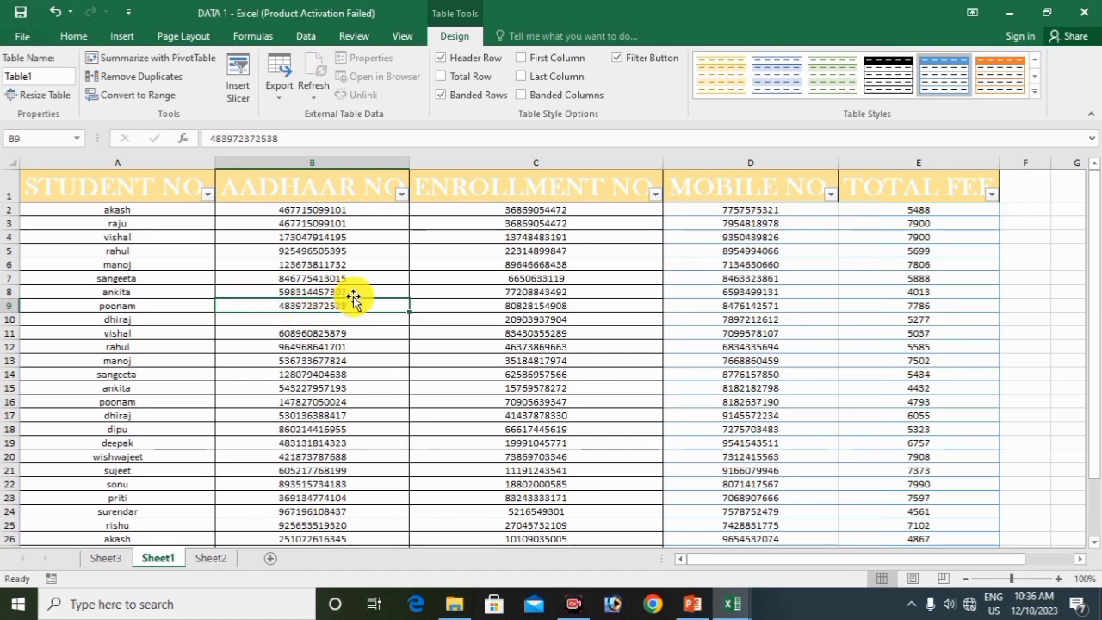
Apply the gold banded style from the Medium group to the whole student table on Sheet1
left_click(400, 293)
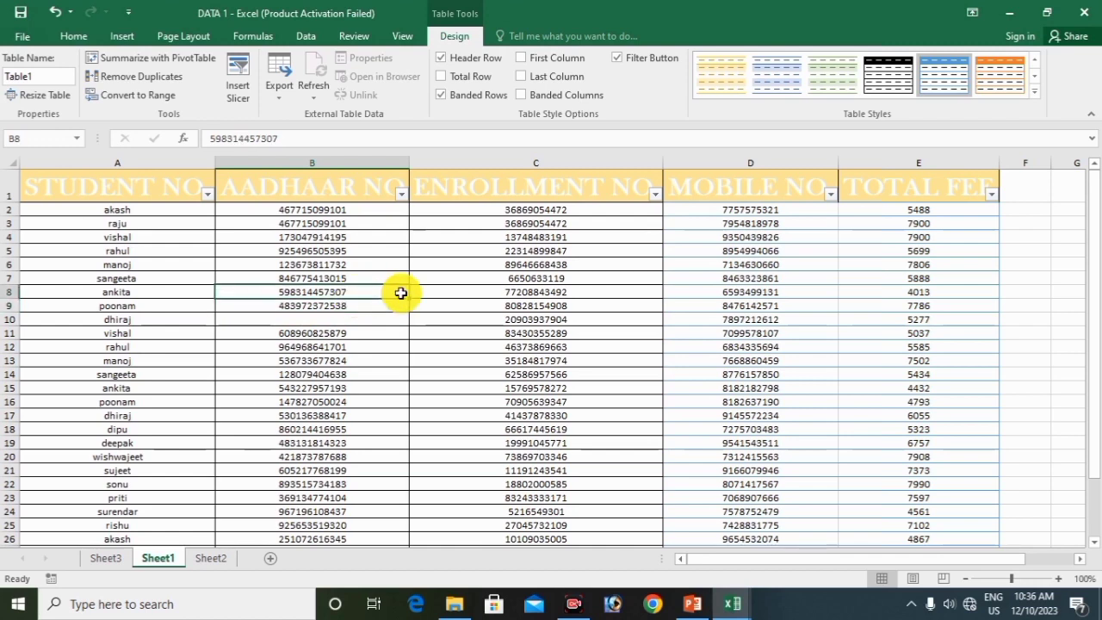
key("ctrl+a")
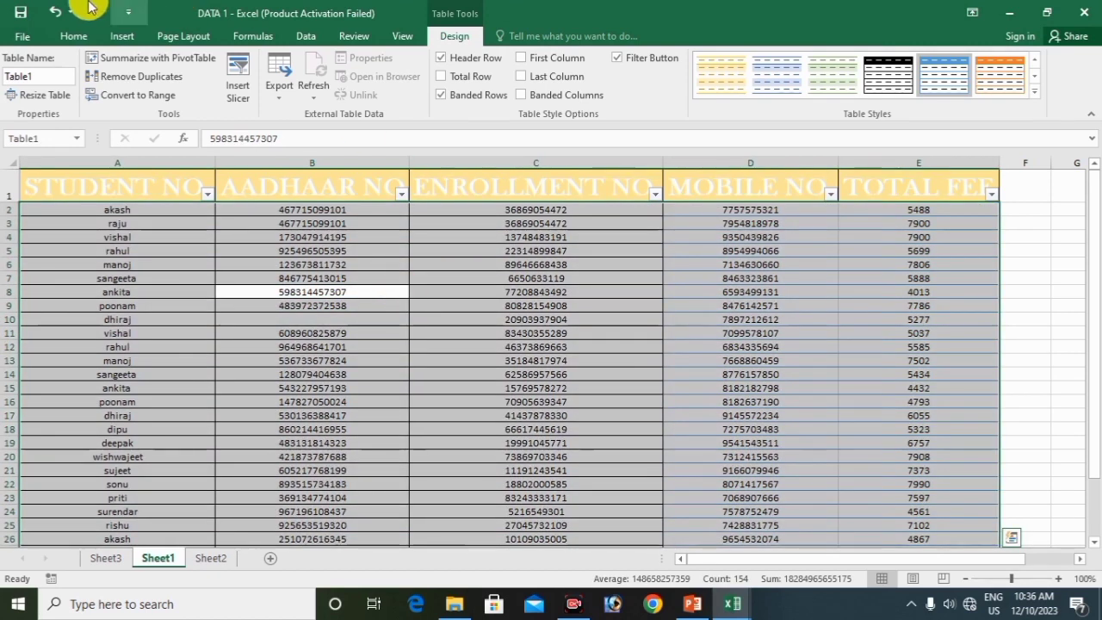
left_click(70, 35)
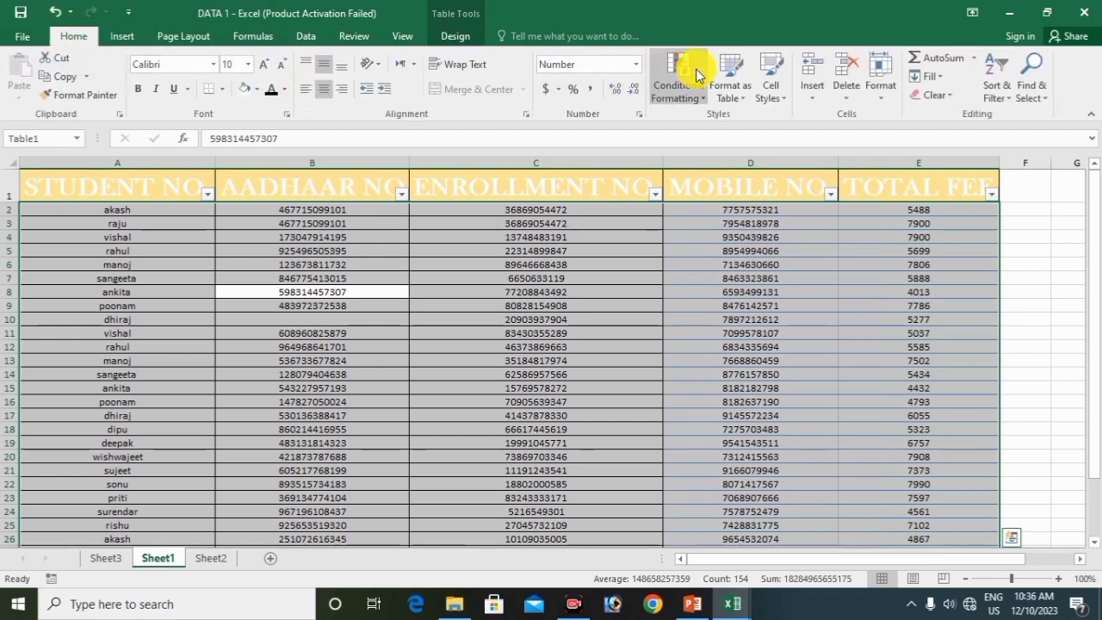
left_click(727, 88)
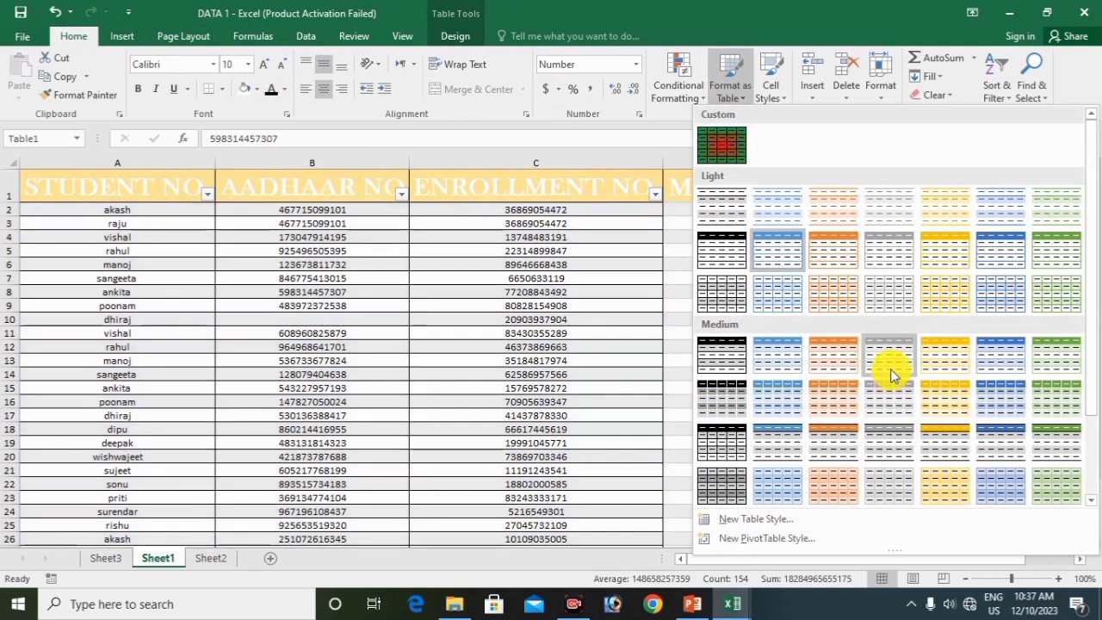
left_click(965, 387)
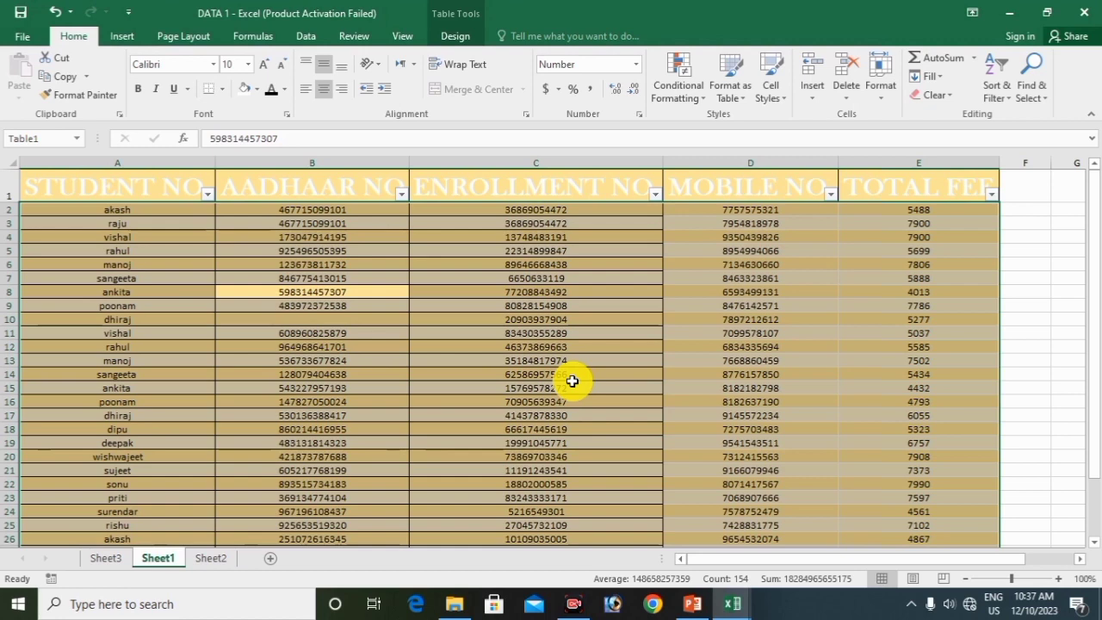
left_click(559, 266)
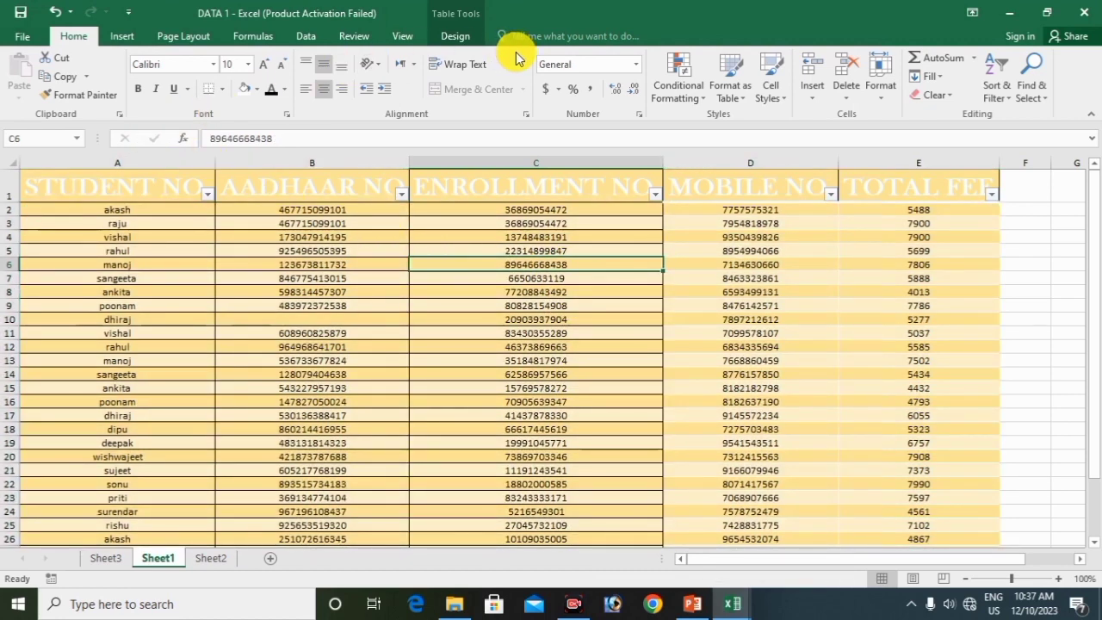
Rename the student table as shyam
left_click(456, 36)
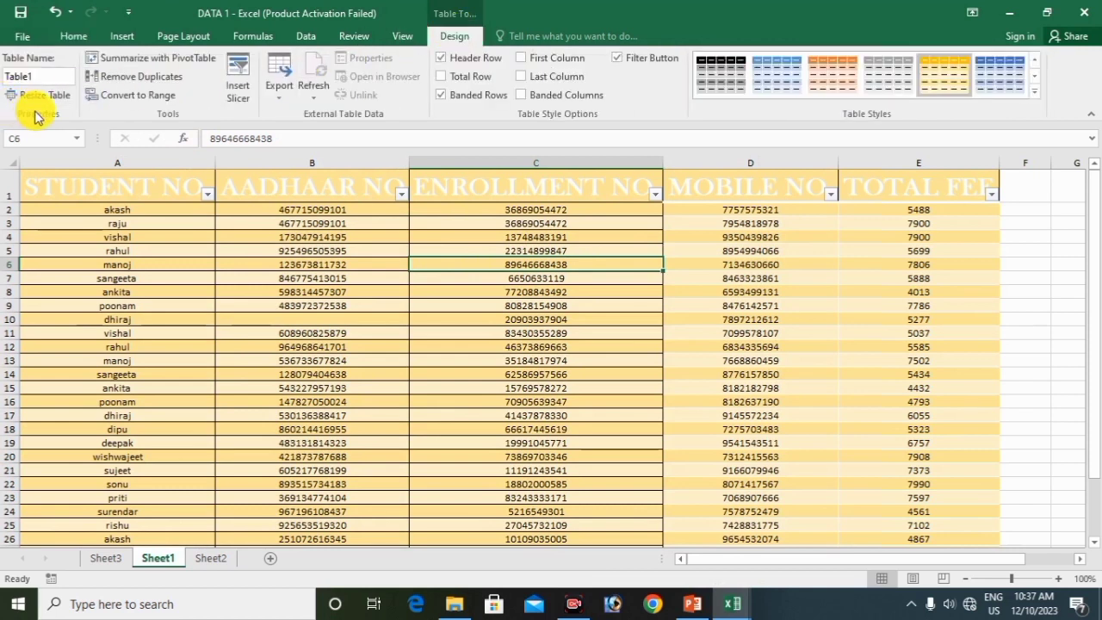
left_click(36, 77)
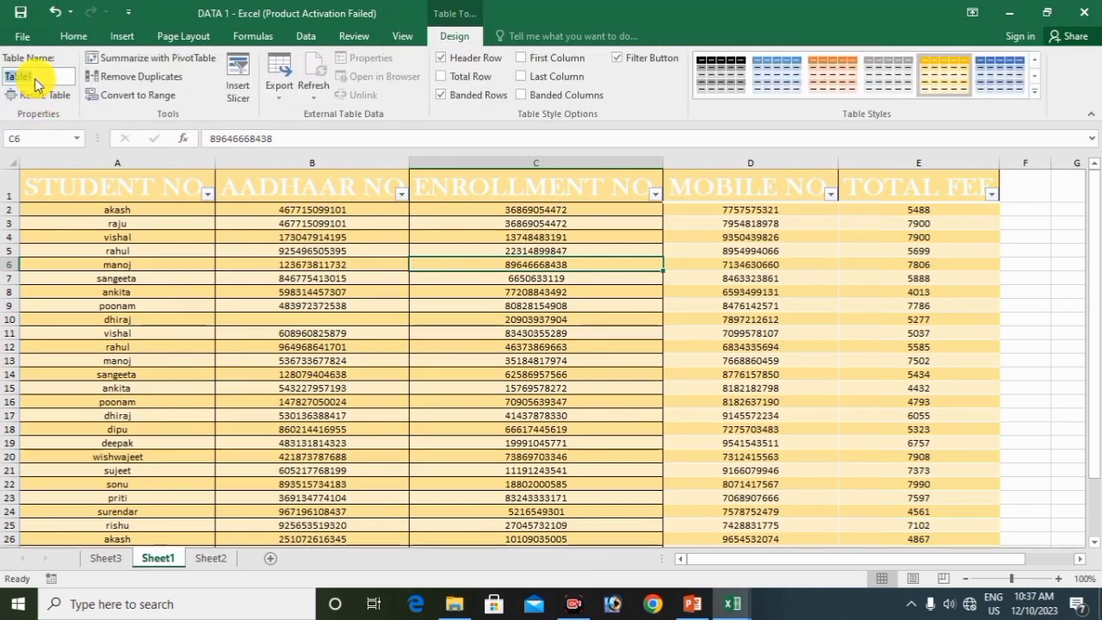
type("s")
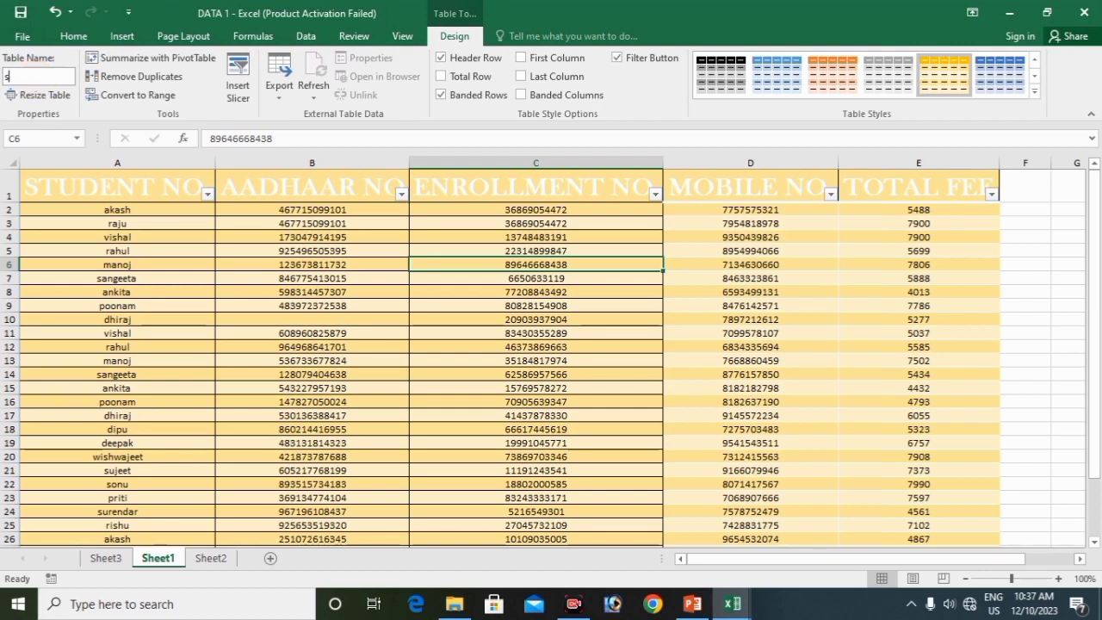
type("hyam")
left_click(320, 238)
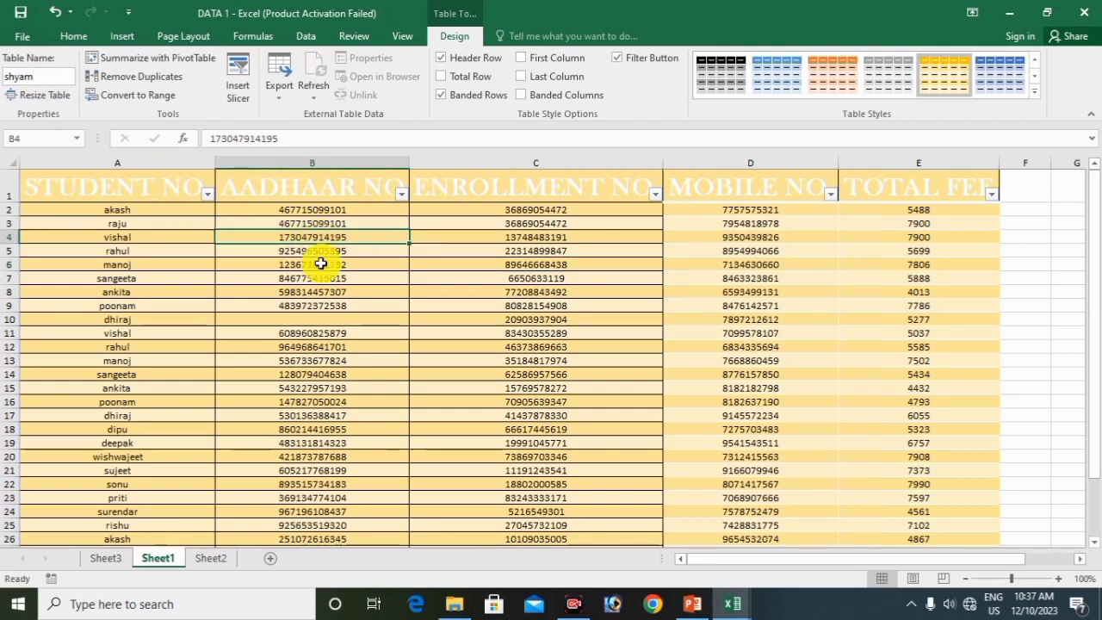
left_click(208, 561)
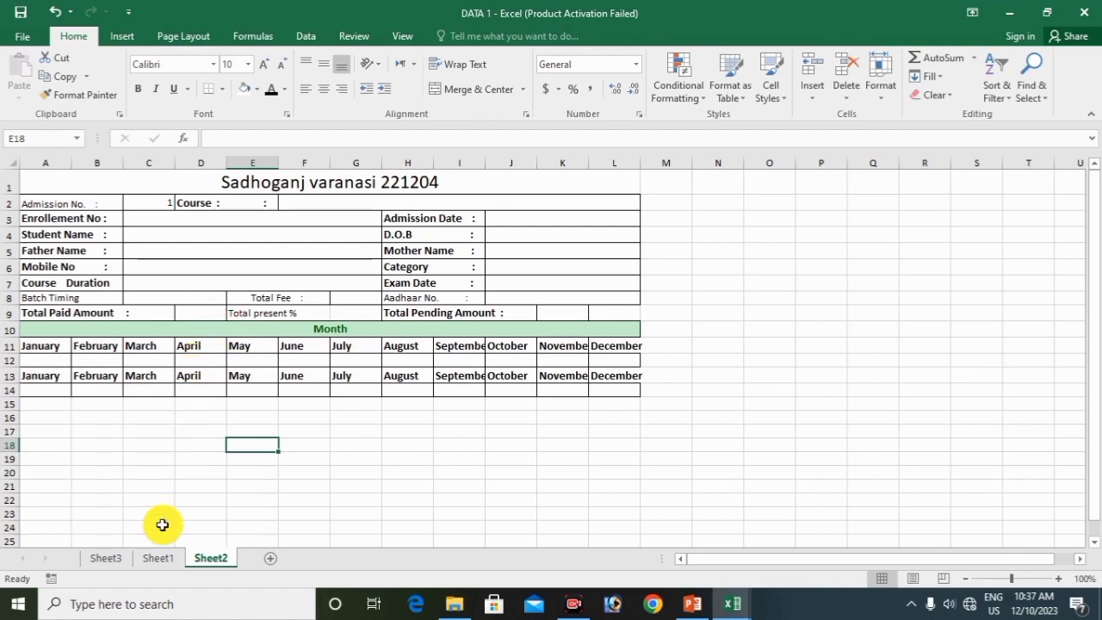
left_click(158, 559)
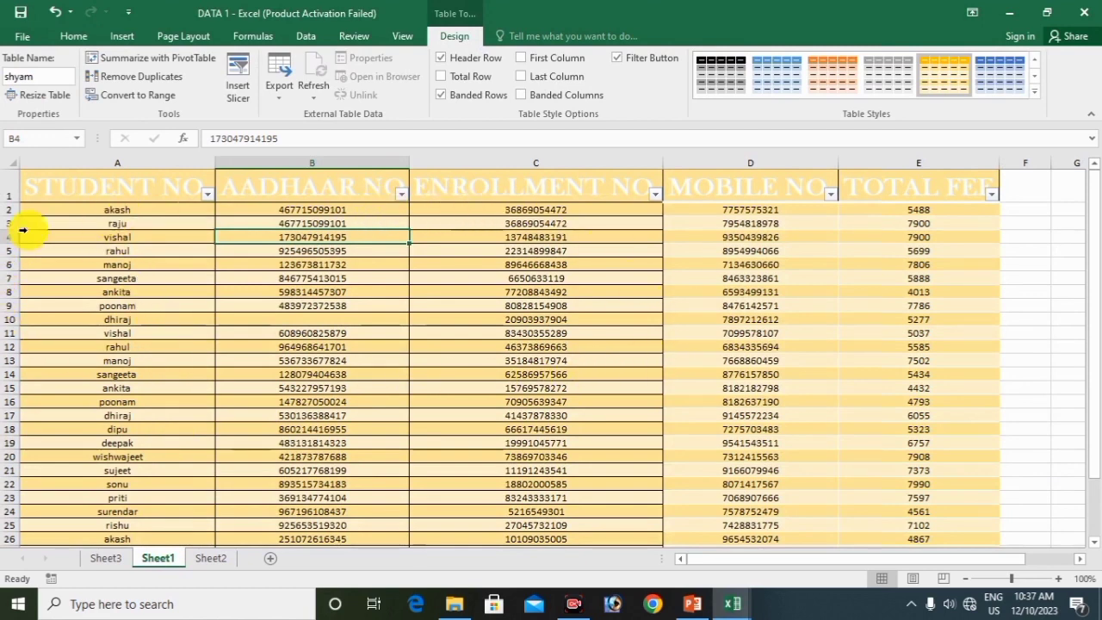
Insert a new sheet column before the STUDENT NO. column and enter the heading S.N in cell A1
left_click(154, 196)
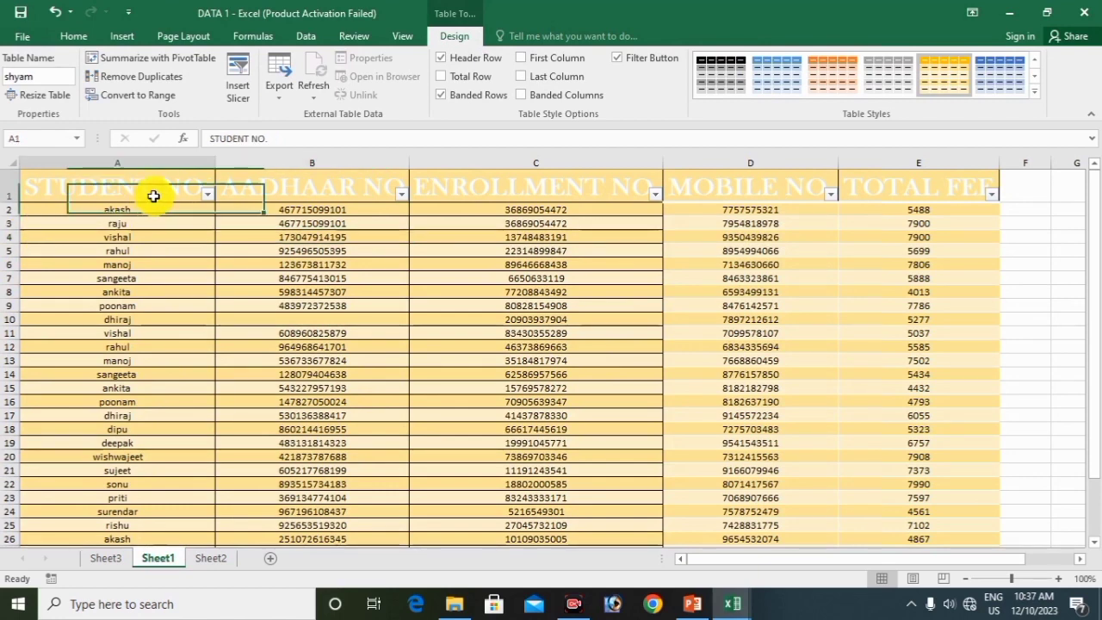
left_click(74, 35)
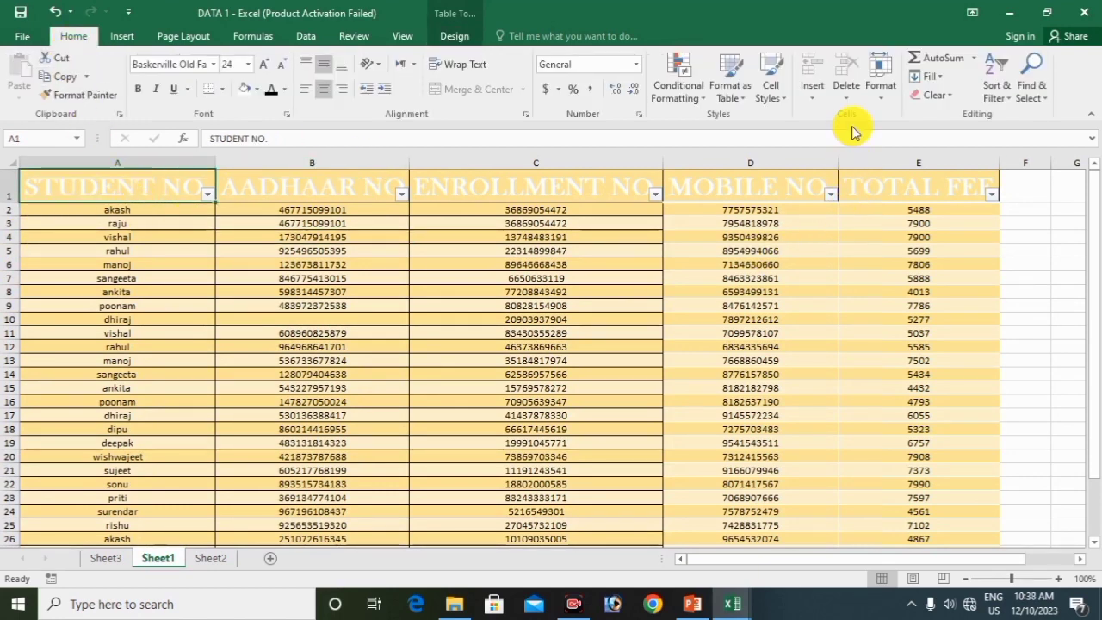
left_click(825, 95)
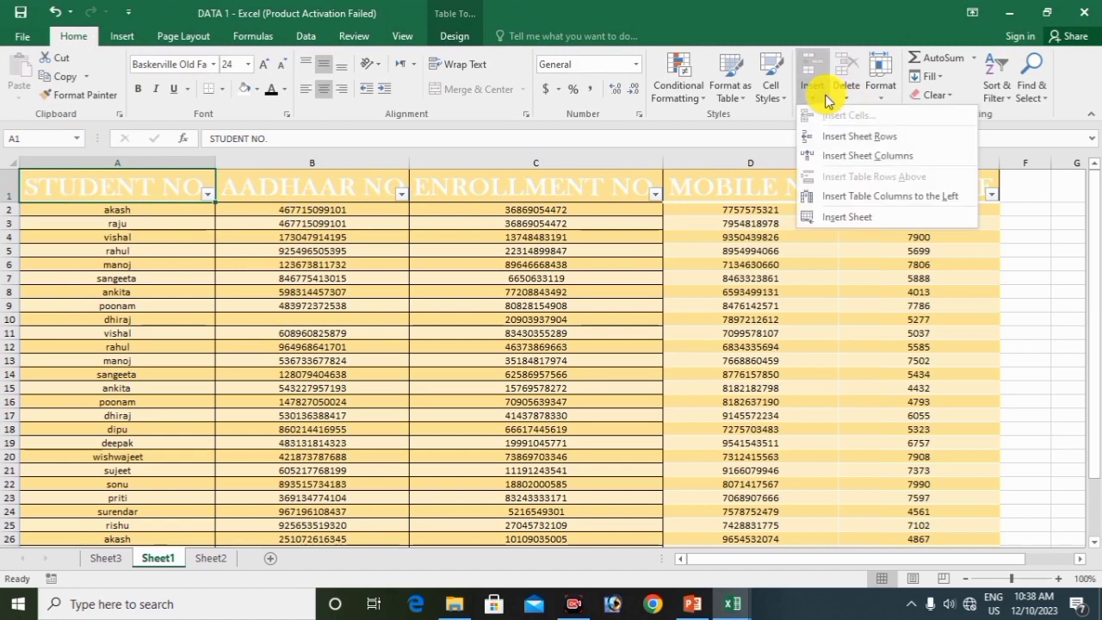
left_click(842, 158)
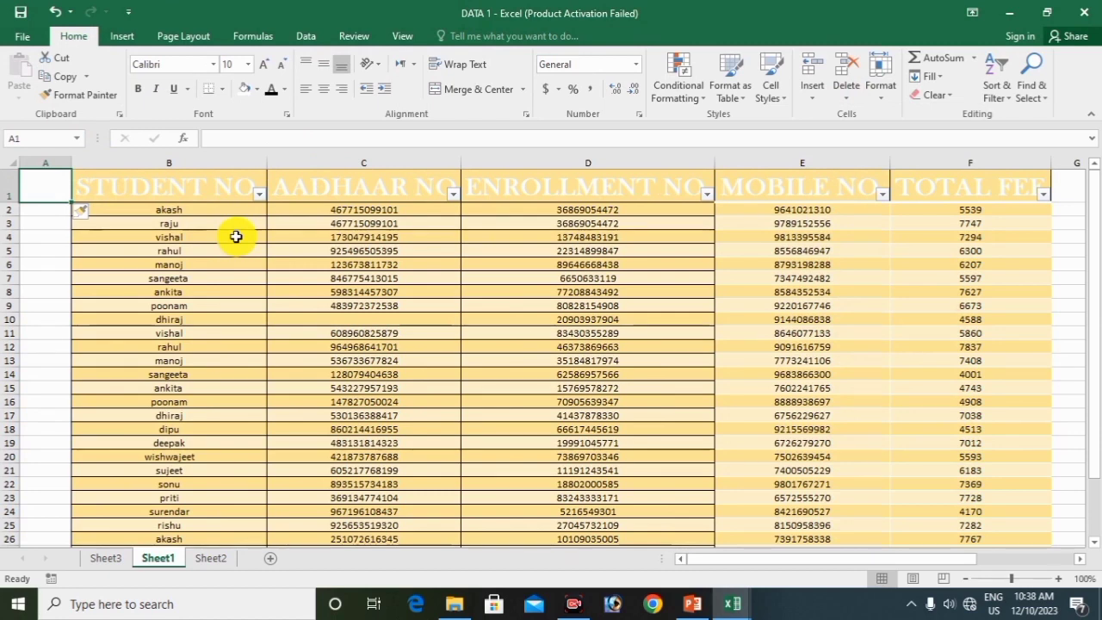
type("S")
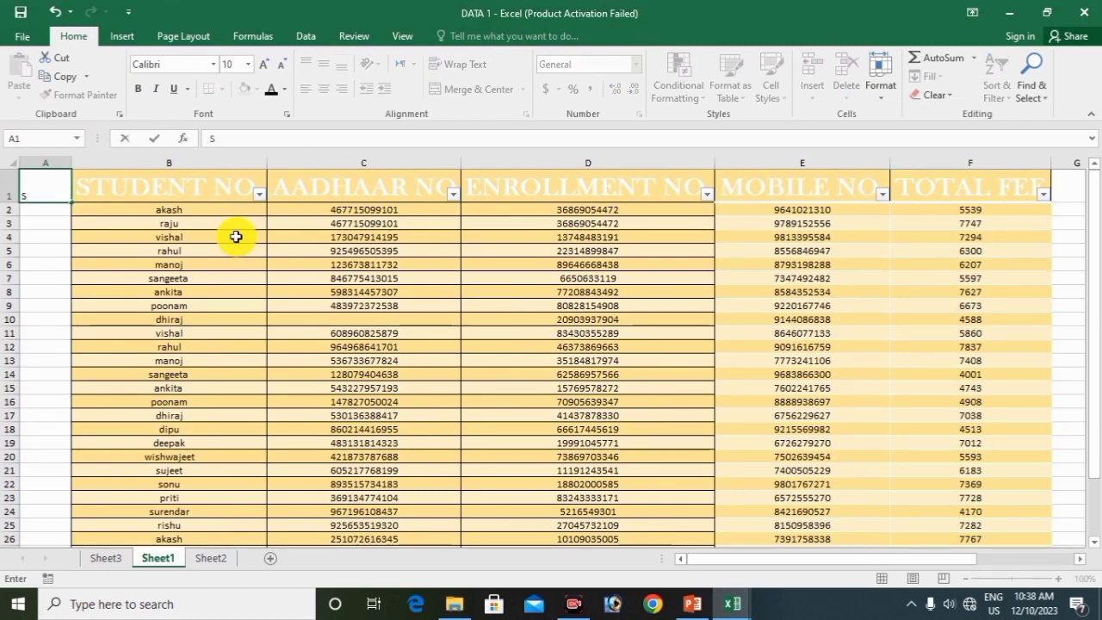
type(".N")
left_click(99, 277)
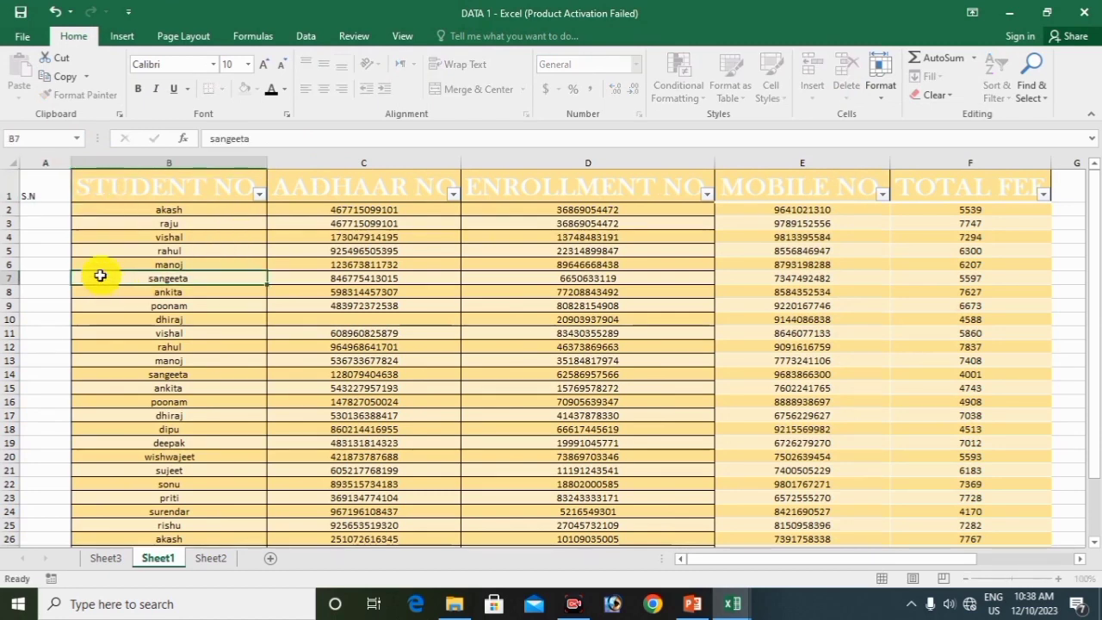
Enter 1 and 2 below the S.N heading and fill the series down column A to row 32
left_click(41, 210)
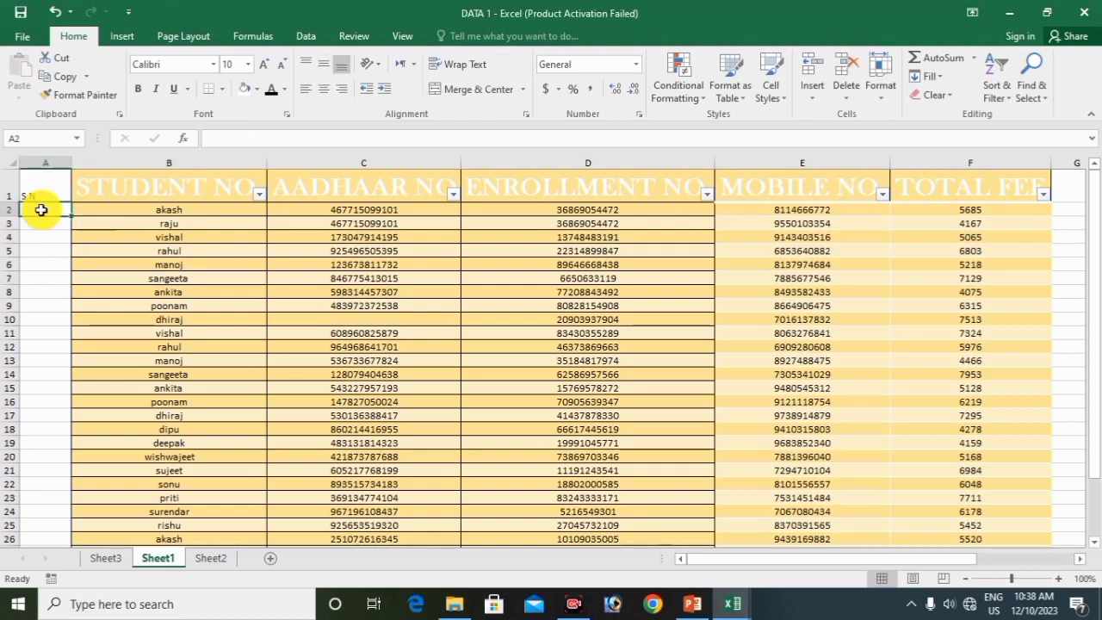
type("1")
key("Return")
type("2")
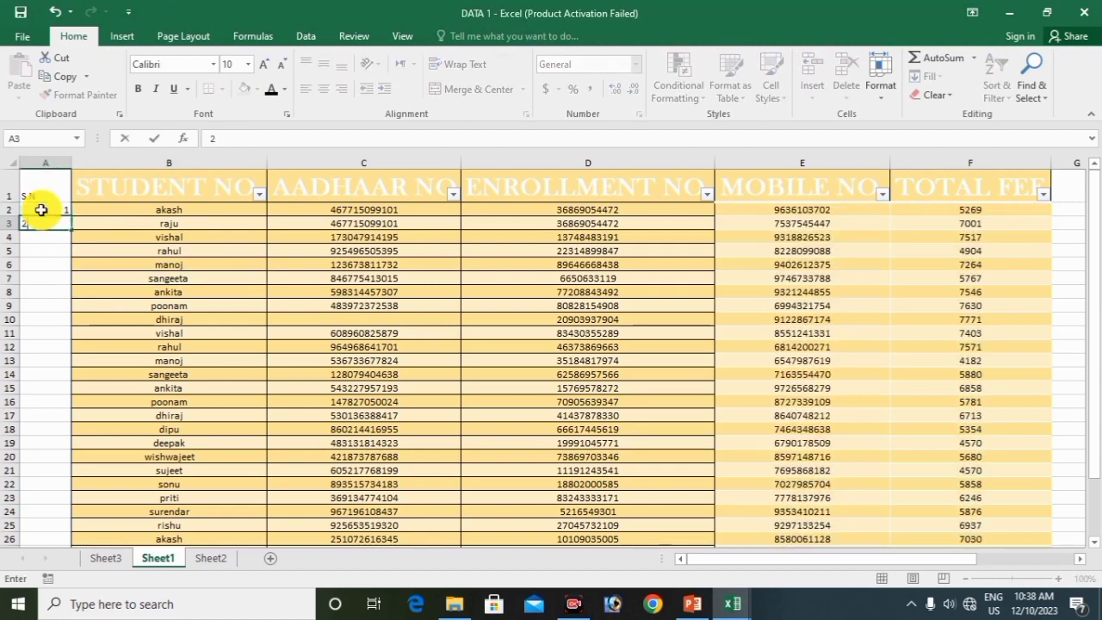
key("Return")
left_click_drag(41, 210, 66, 519)
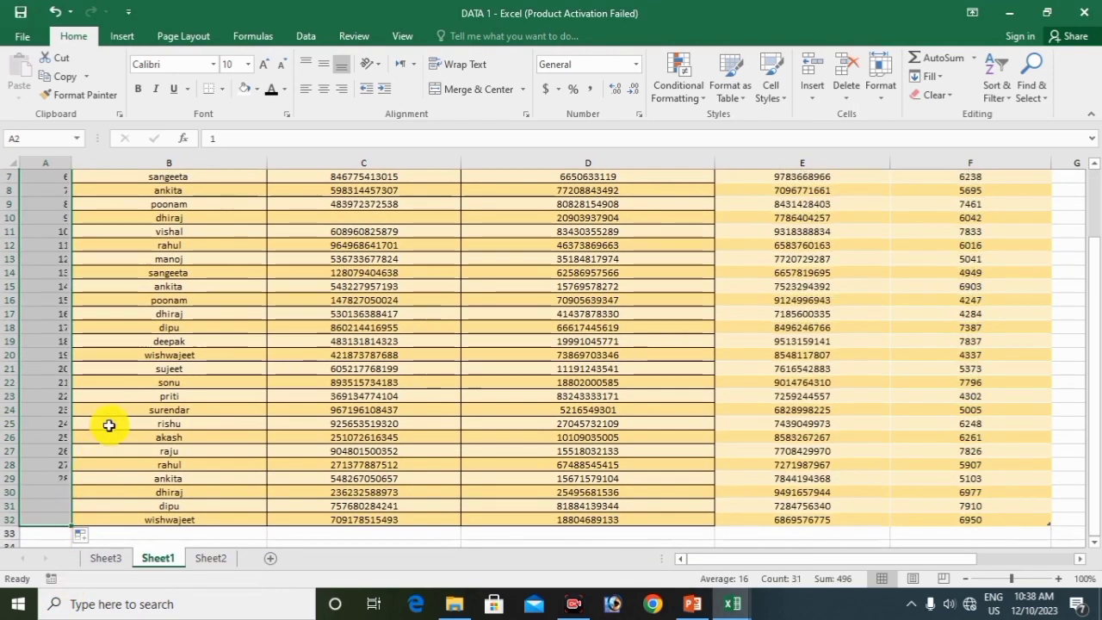
Replace the formulas in the student table's data with fixed values by copying the data and pasting only values in place
left_click(255, 345)
scroll(255, 345, "up", 2)
key("ctrl+a")
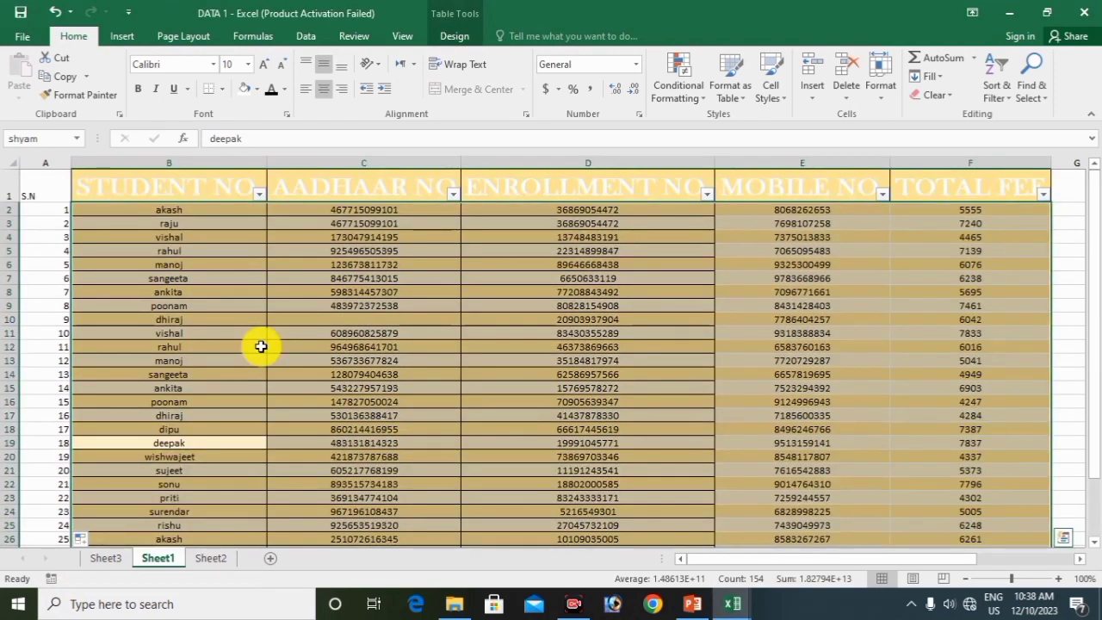
key("ctrl+c")
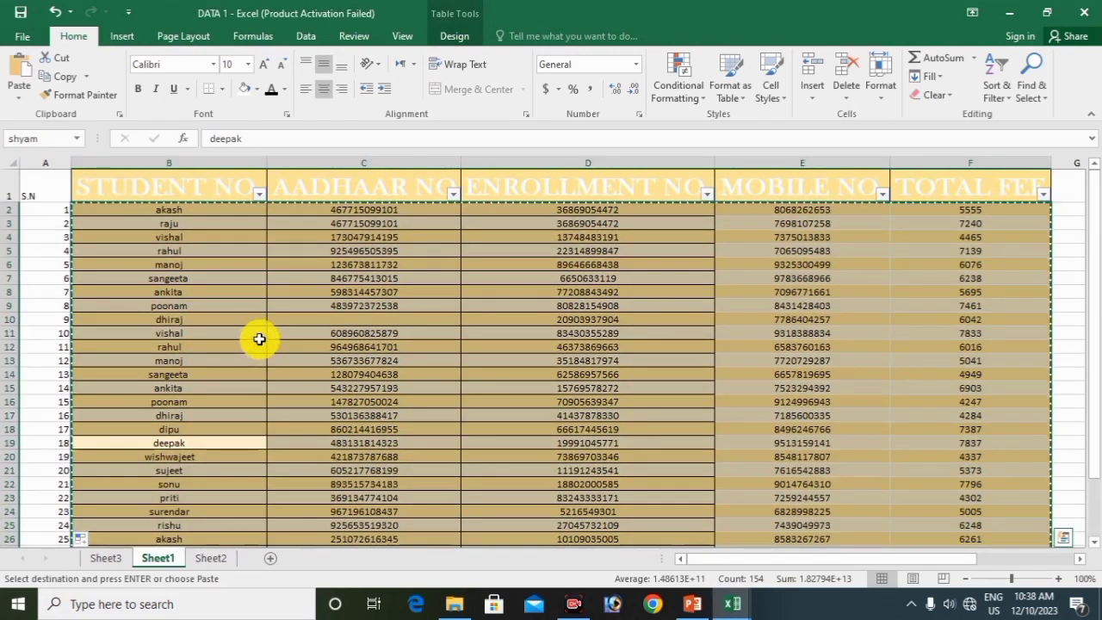
right_click(260, 346)
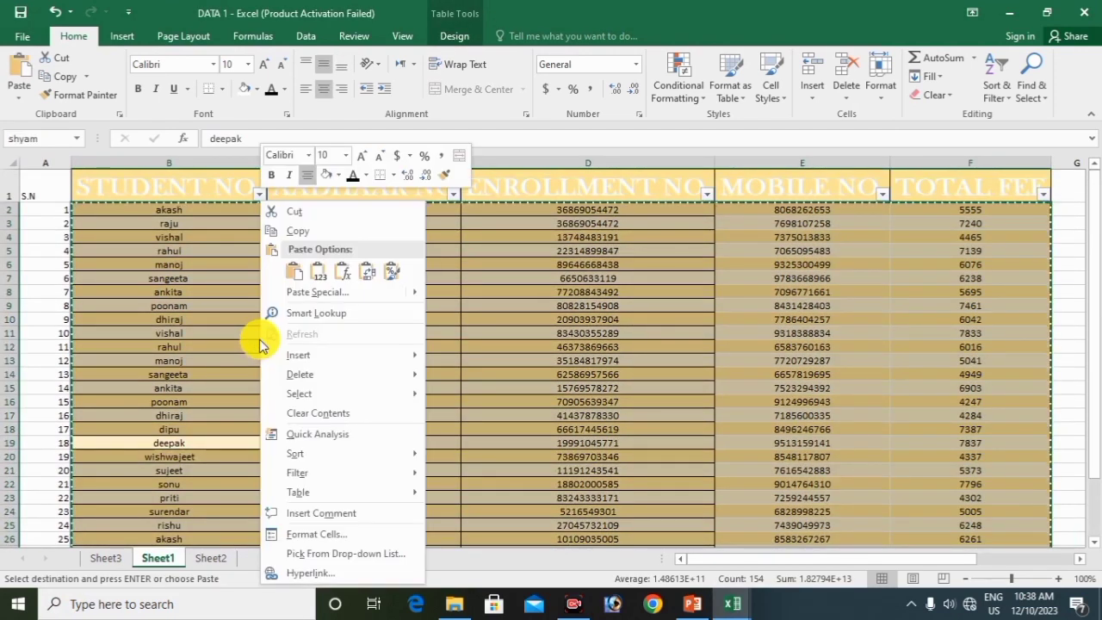
left_click(317, 292)
left_click(204, 240)
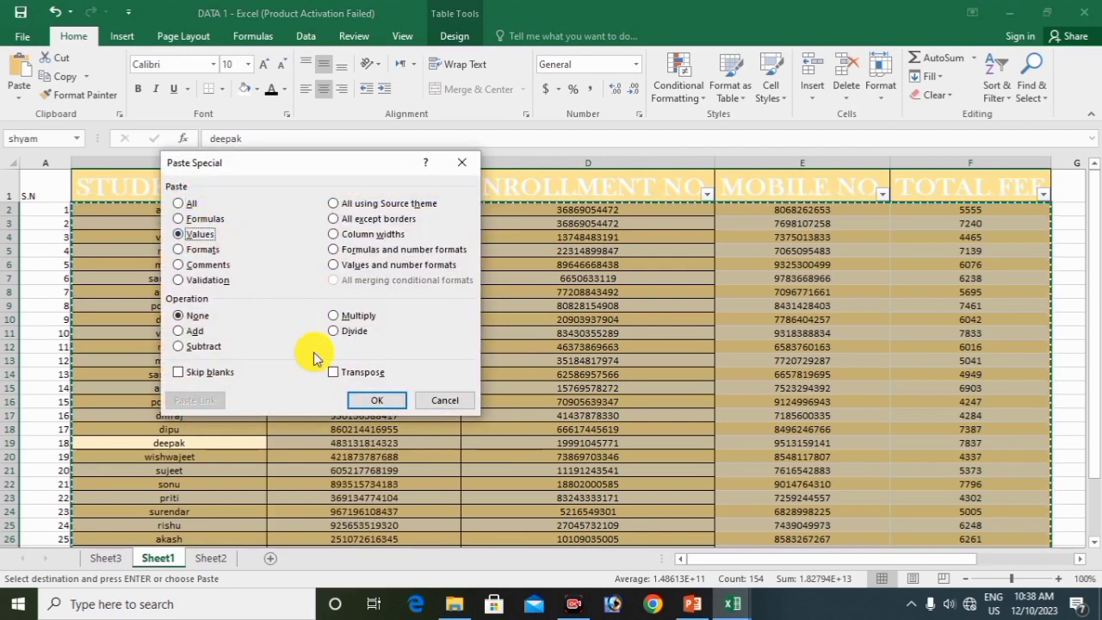
left_click(362, 398)
key("Escape")
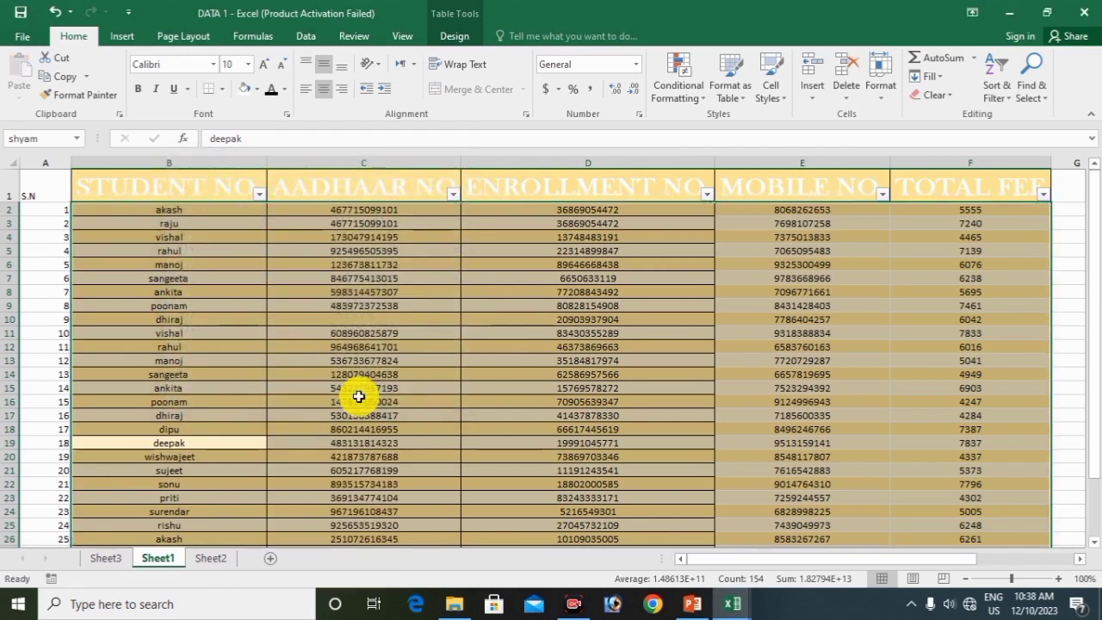
left_click(202, 330)
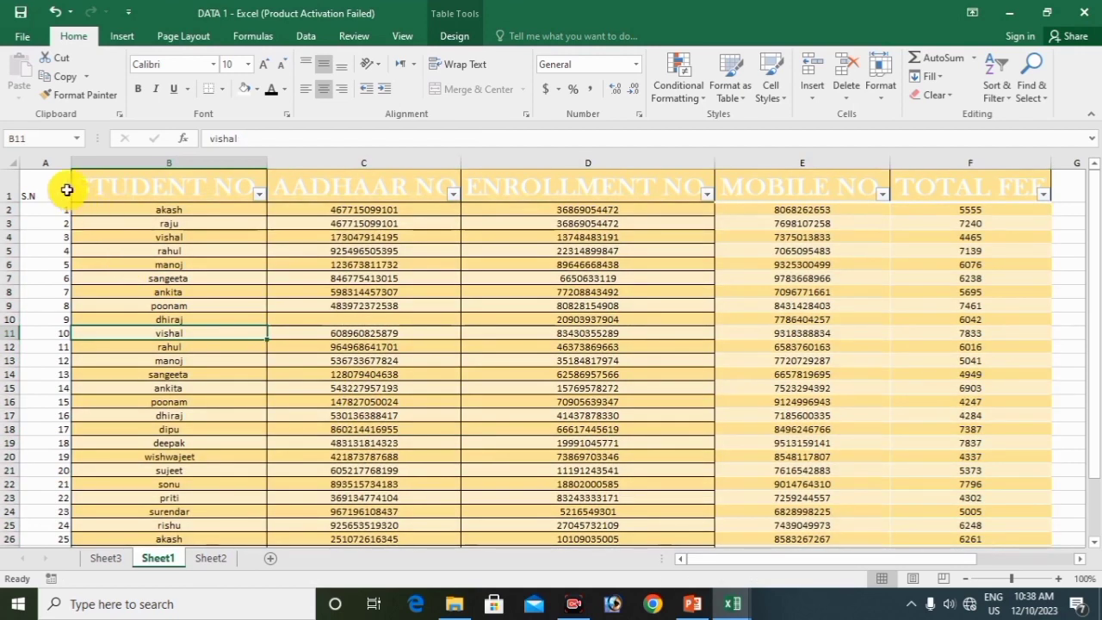
left_click(177, 290)
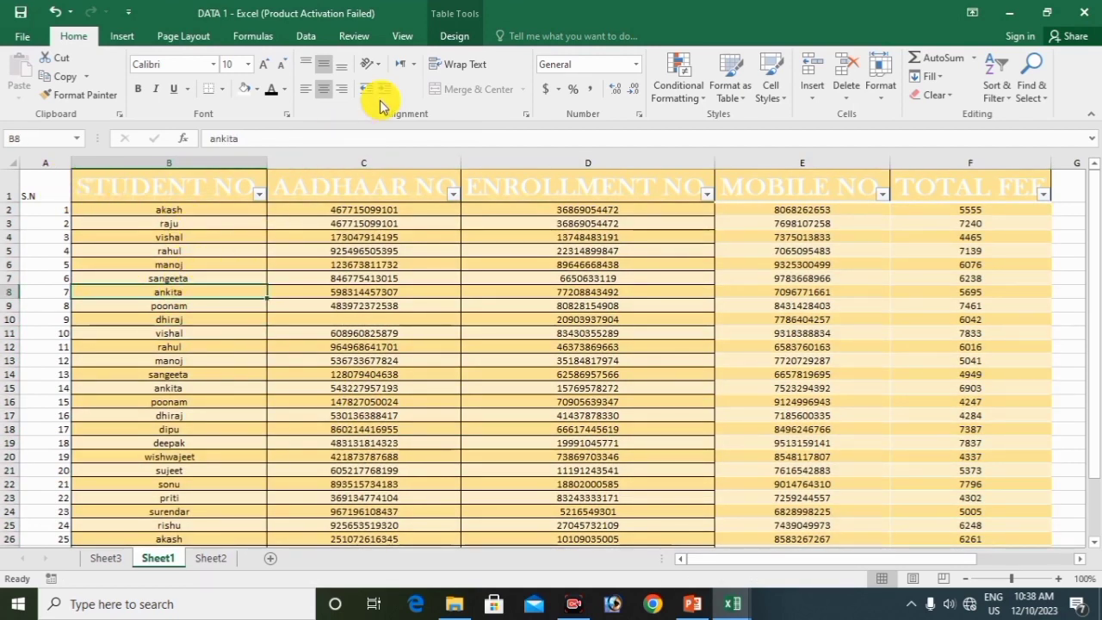
left_click(456, 36)
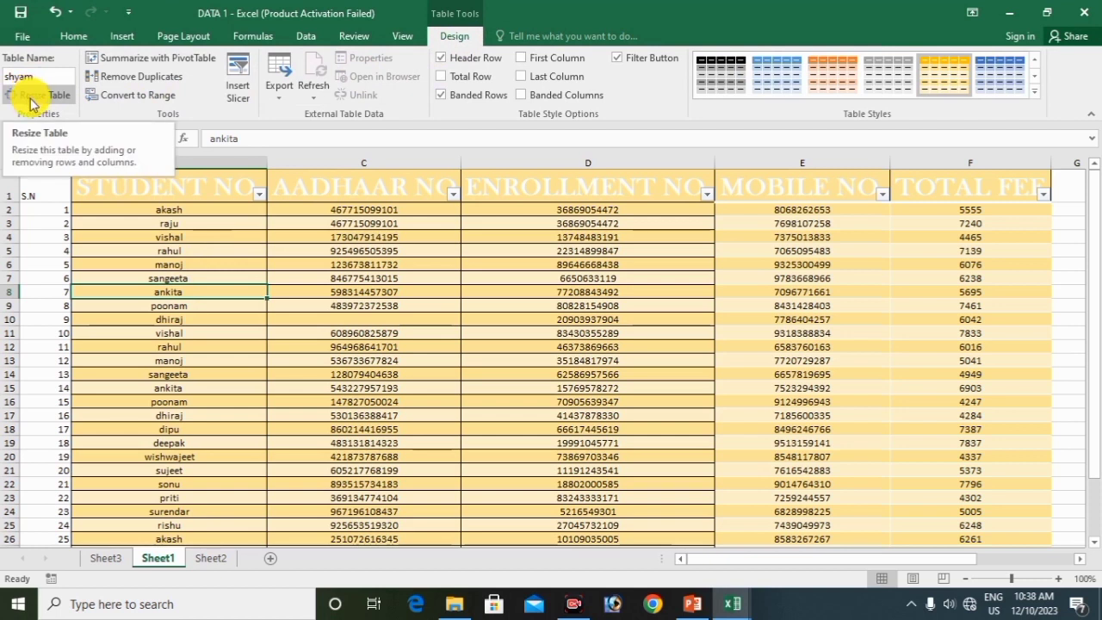
left_click(156, 307)
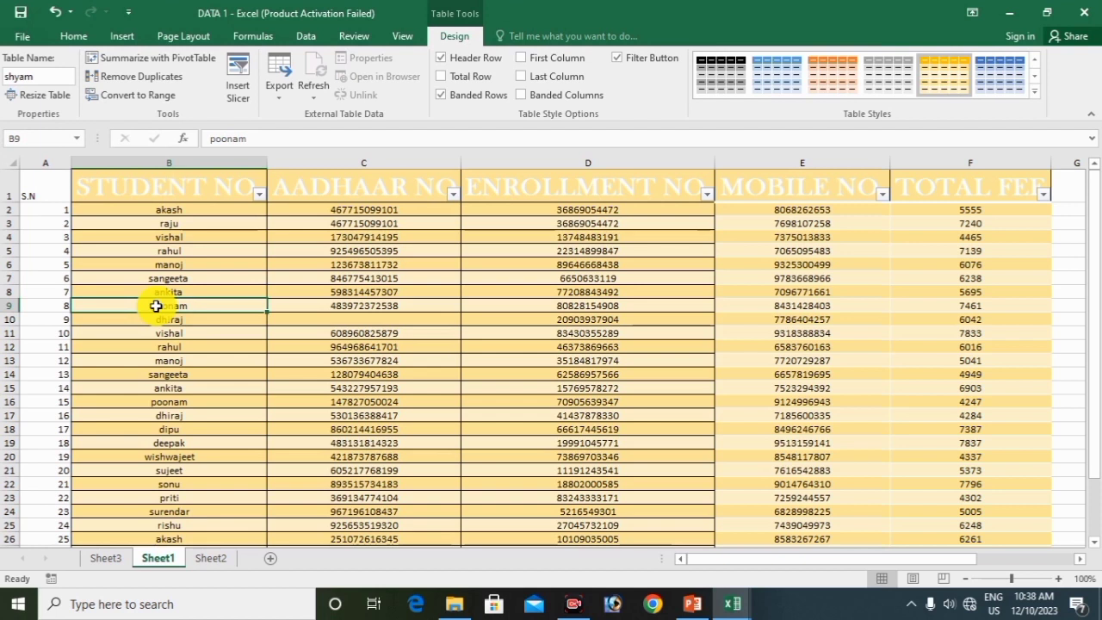
Resize the shyam table to the range $A$1:$F$32 so it includes the S.N column
left_click(43, 101)
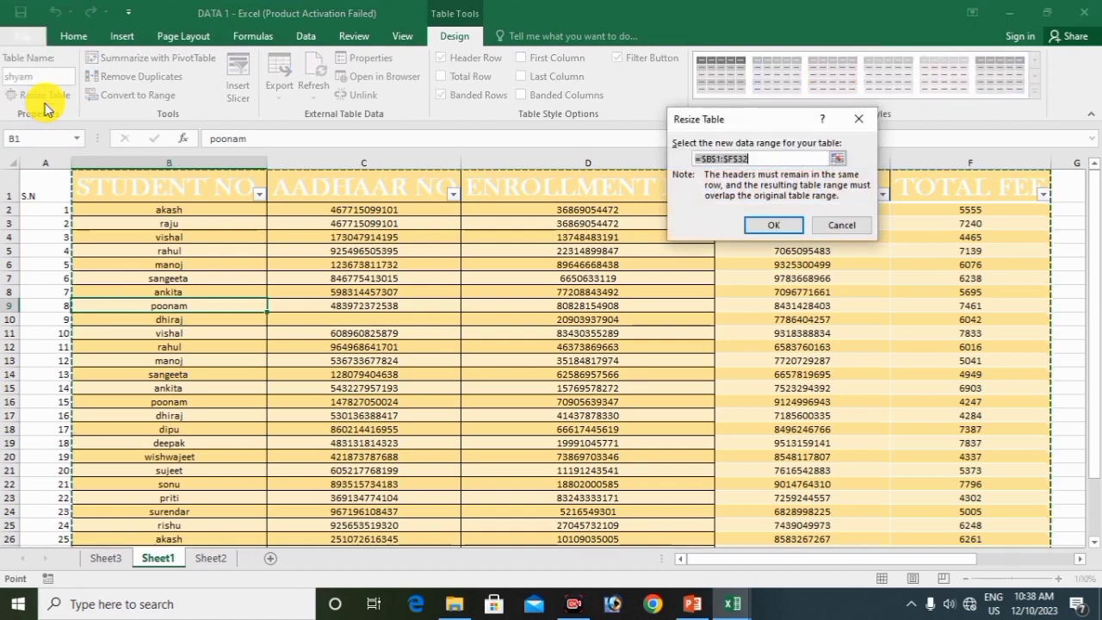
left_click(836, 158)
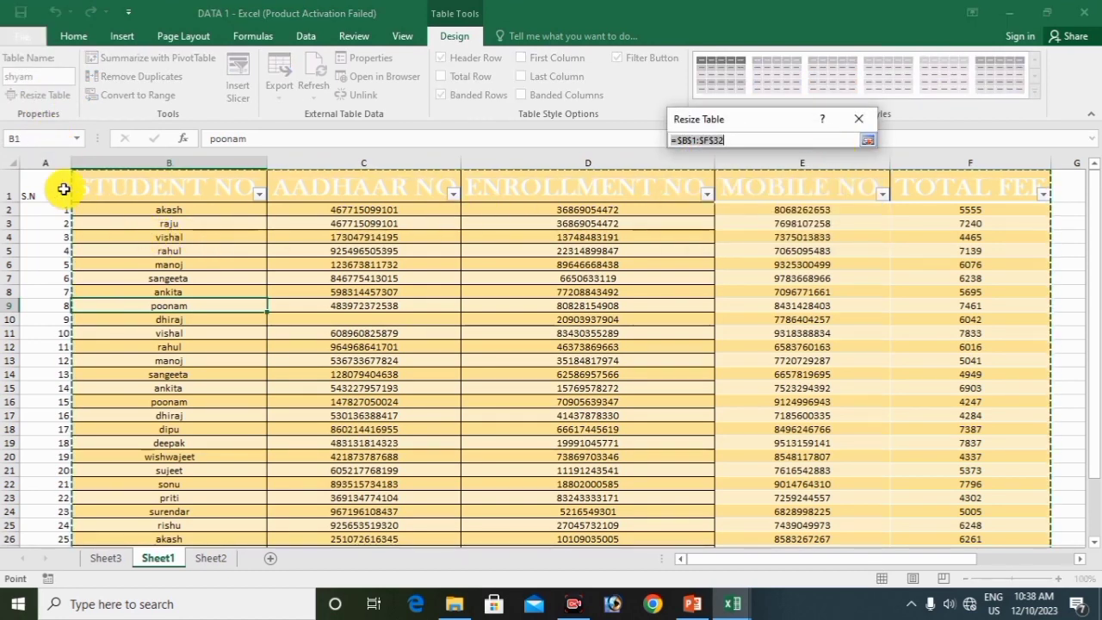
left_click_drag(64, 189, 929, 456)
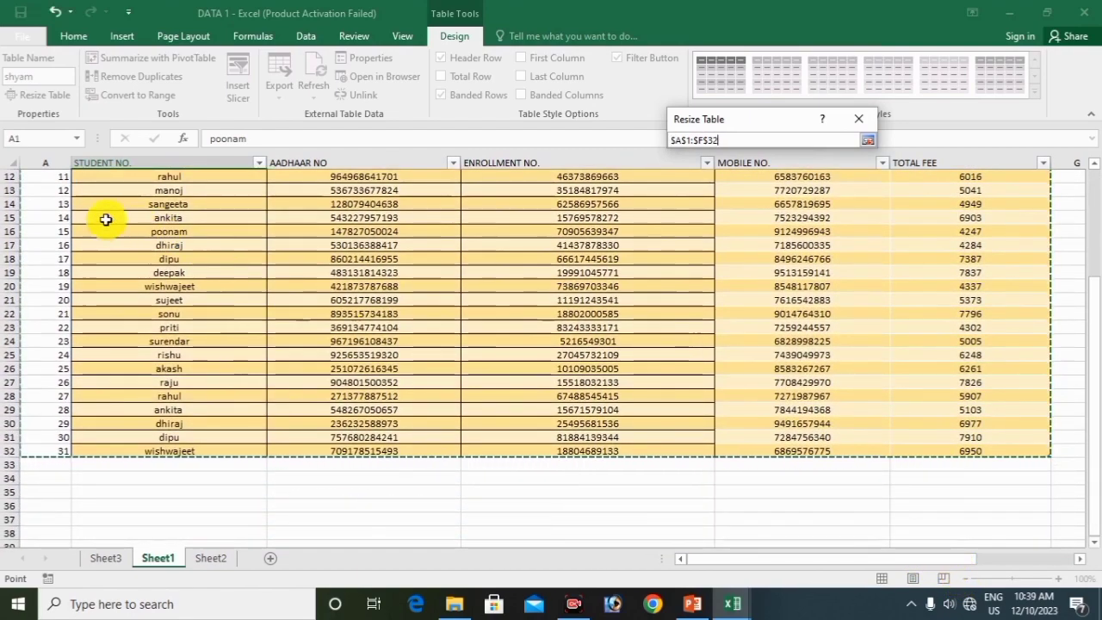
left_click(866, 140)
left_click(767, 226)
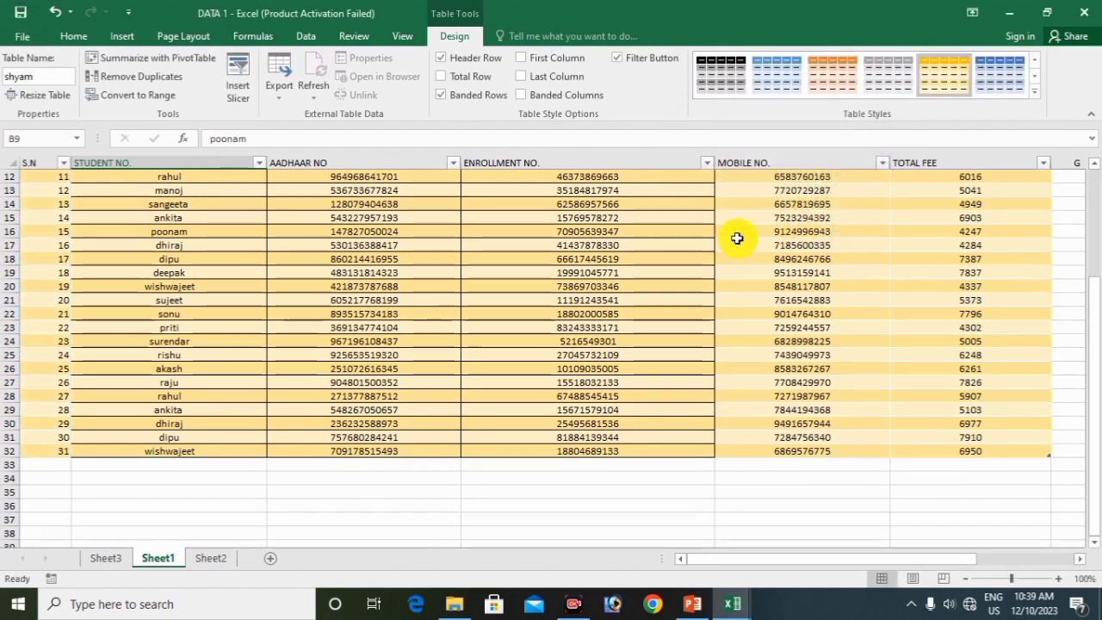
scroll(333, 332, "up", 4)
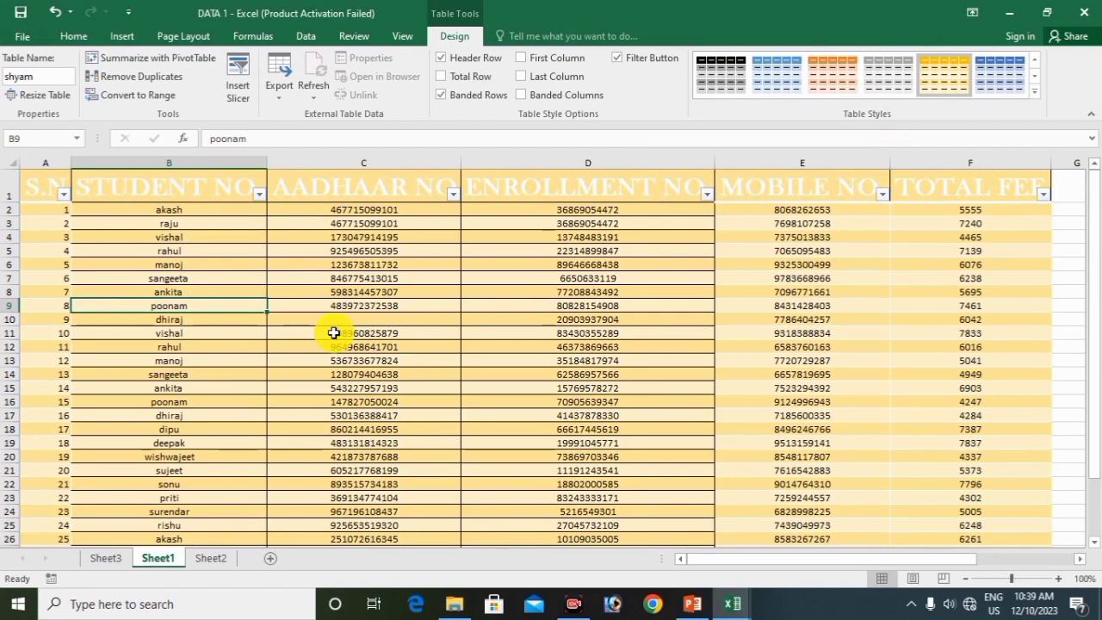
Start a VLOOKUP formula in the Student Name cell C4 on Sheet2 with Admission No. cell C2 as the lookup value
left_click(225, 563)
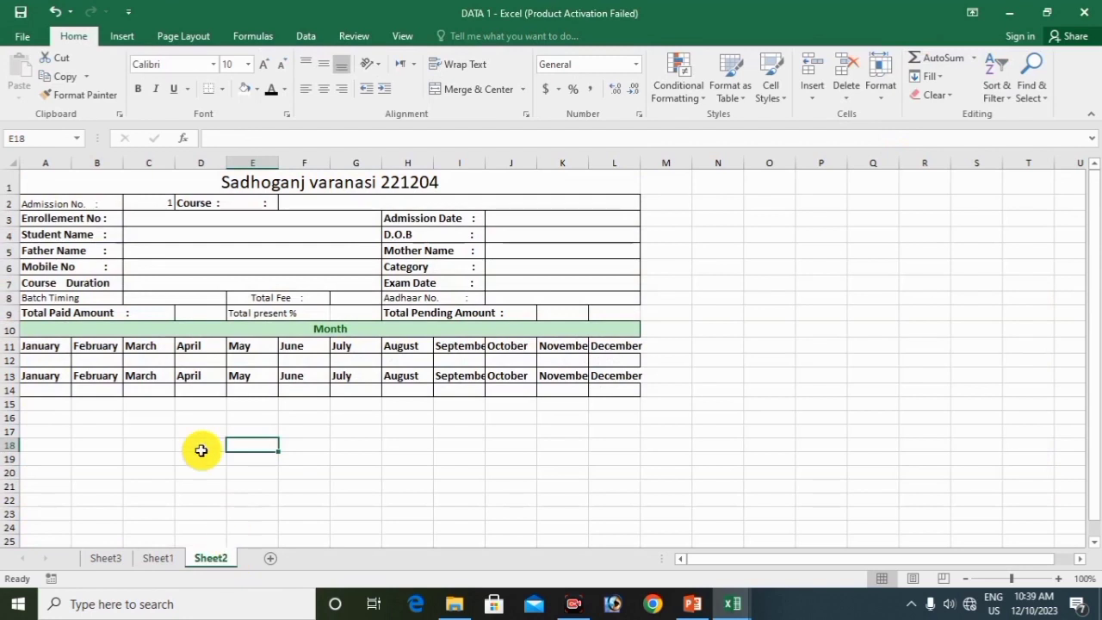
left_click(152, 204)
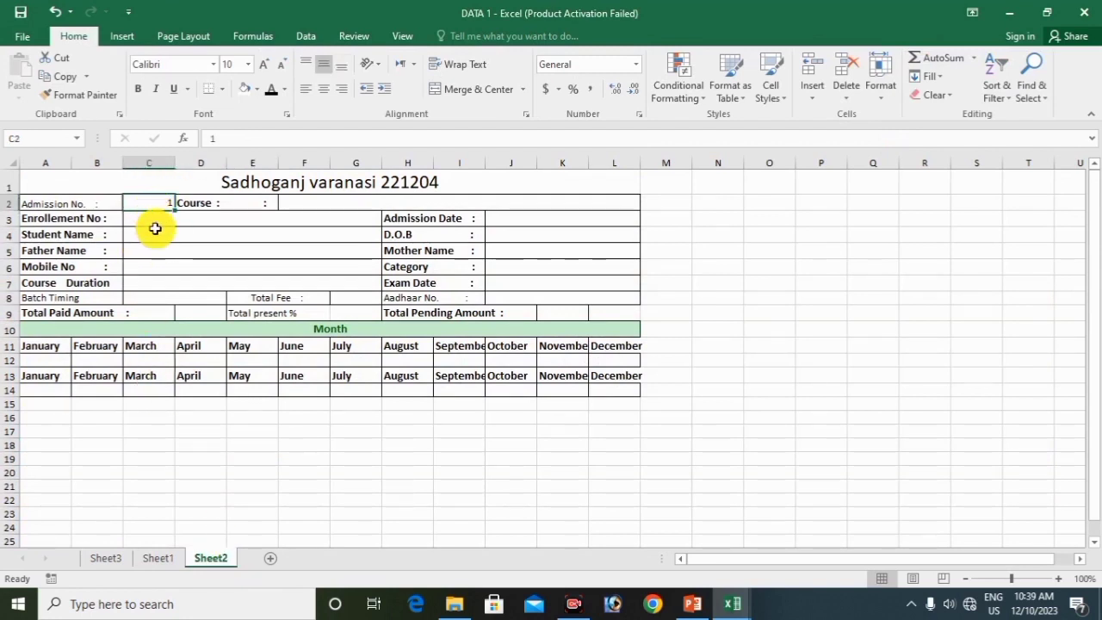
left_click(155, 233)
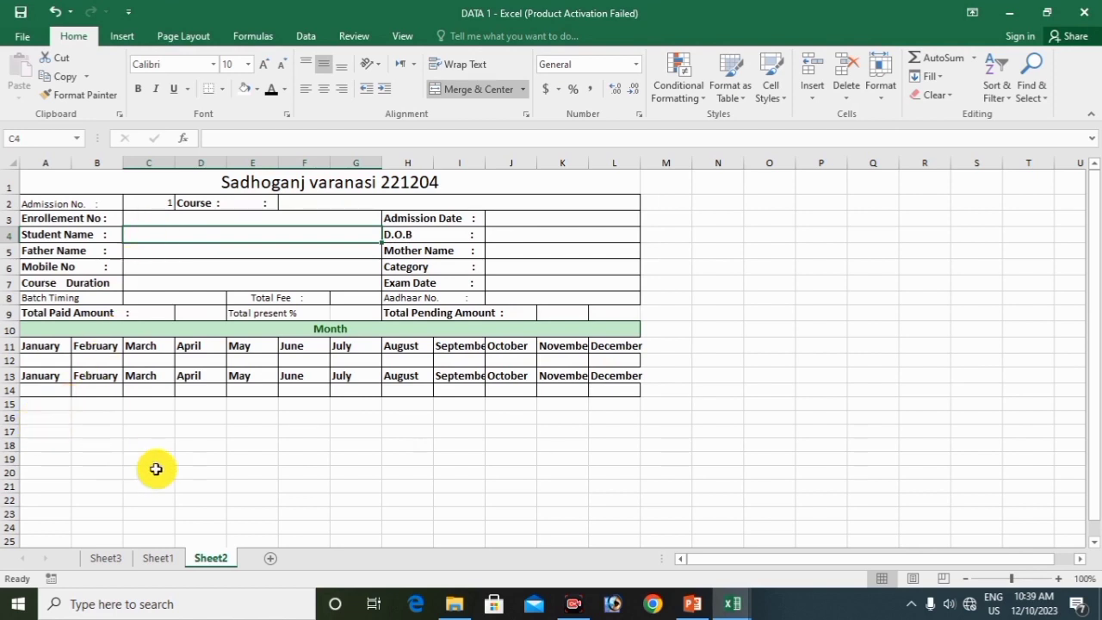
left_click(159, 561)
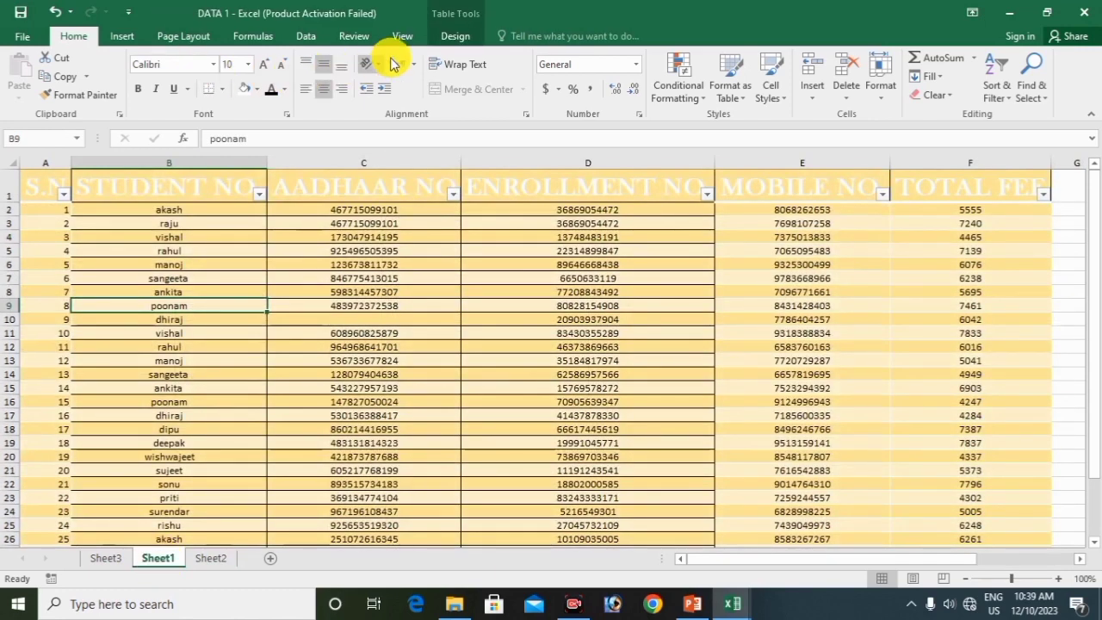
left_click(454, 36)
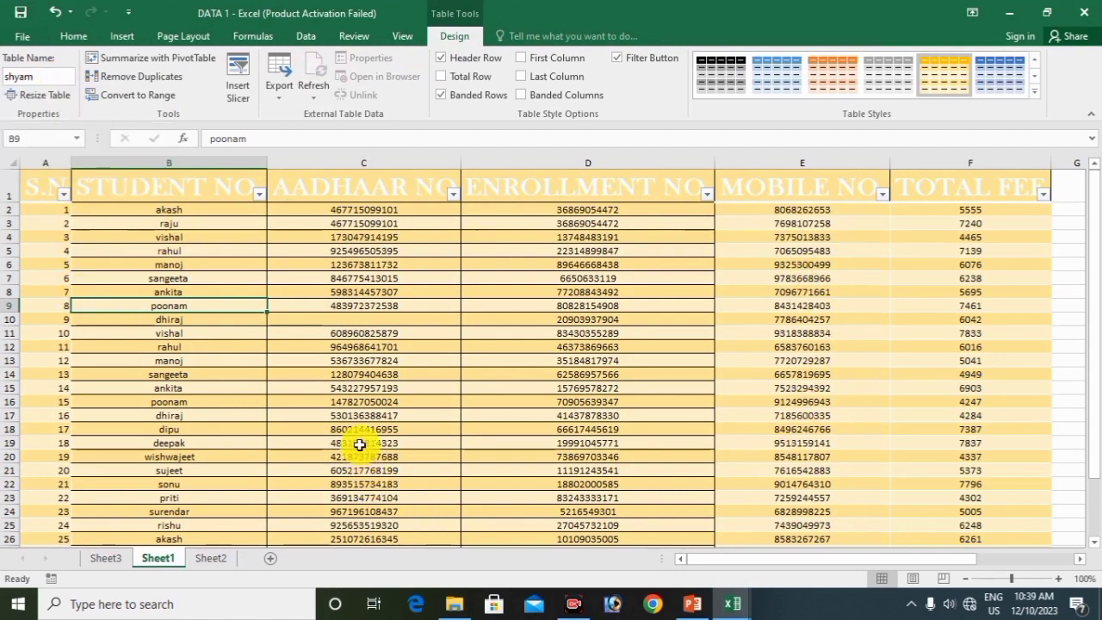
left_click(208, 559)
type("=")
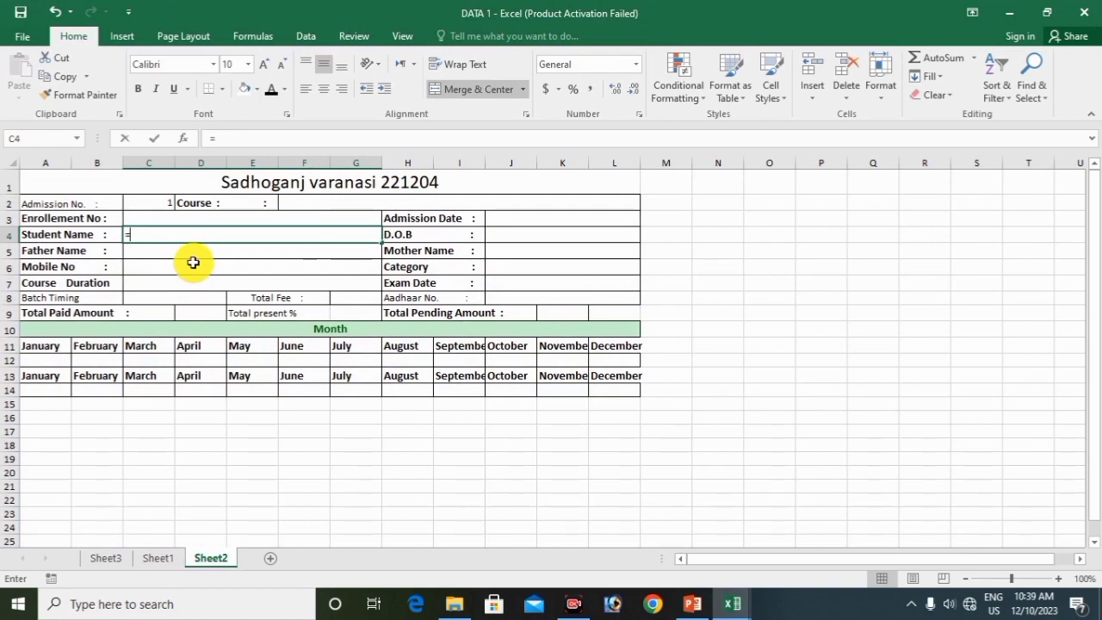
type("VLO")
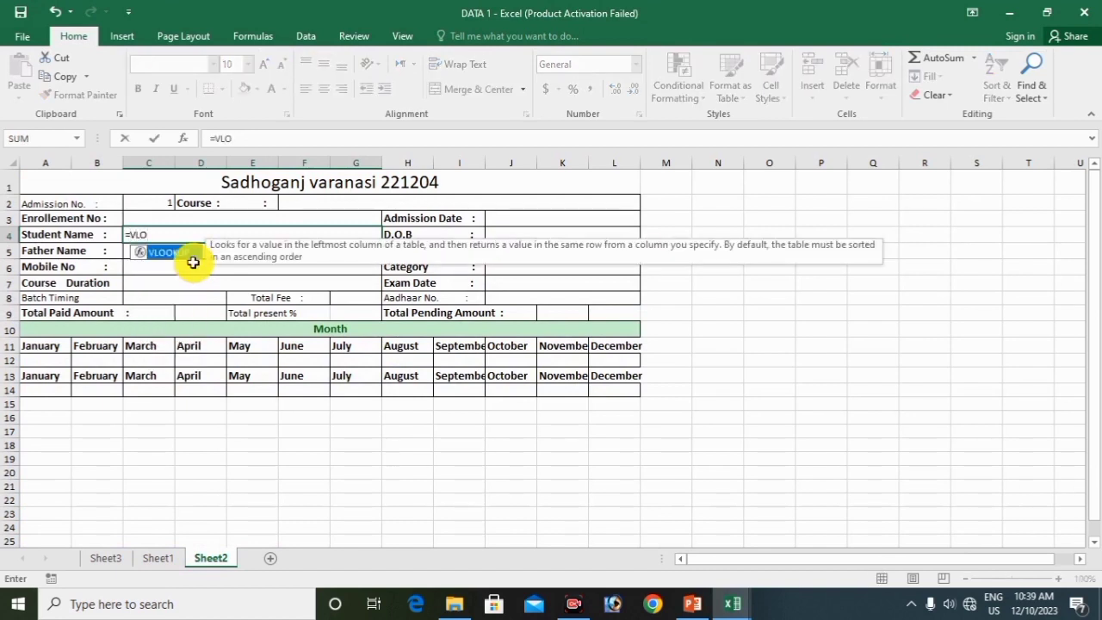
key("Tab")
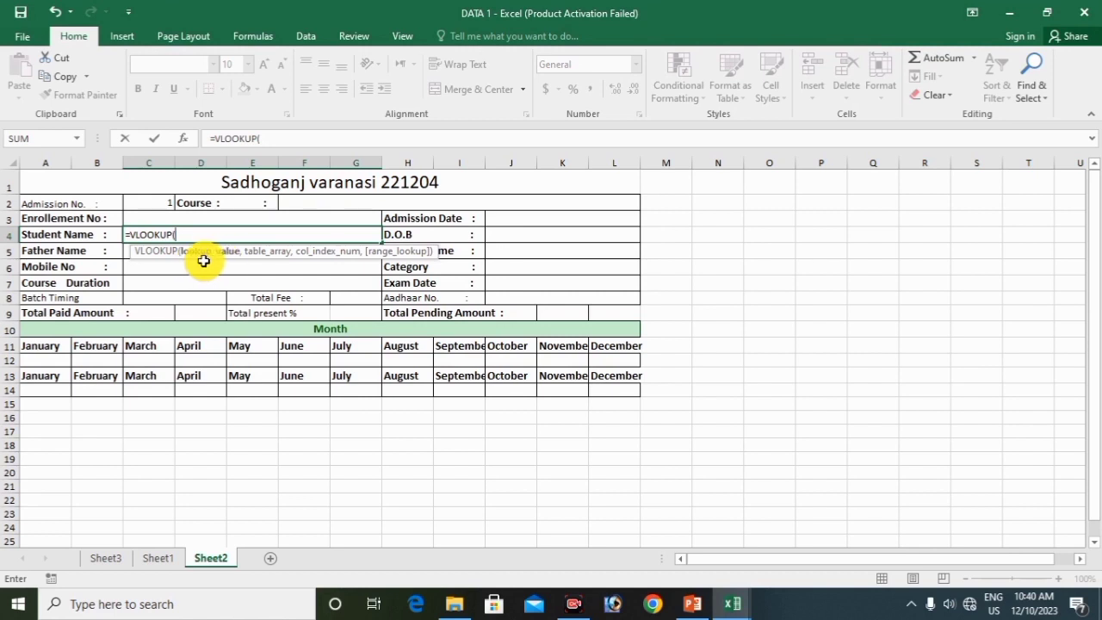
left_click(154, 202)
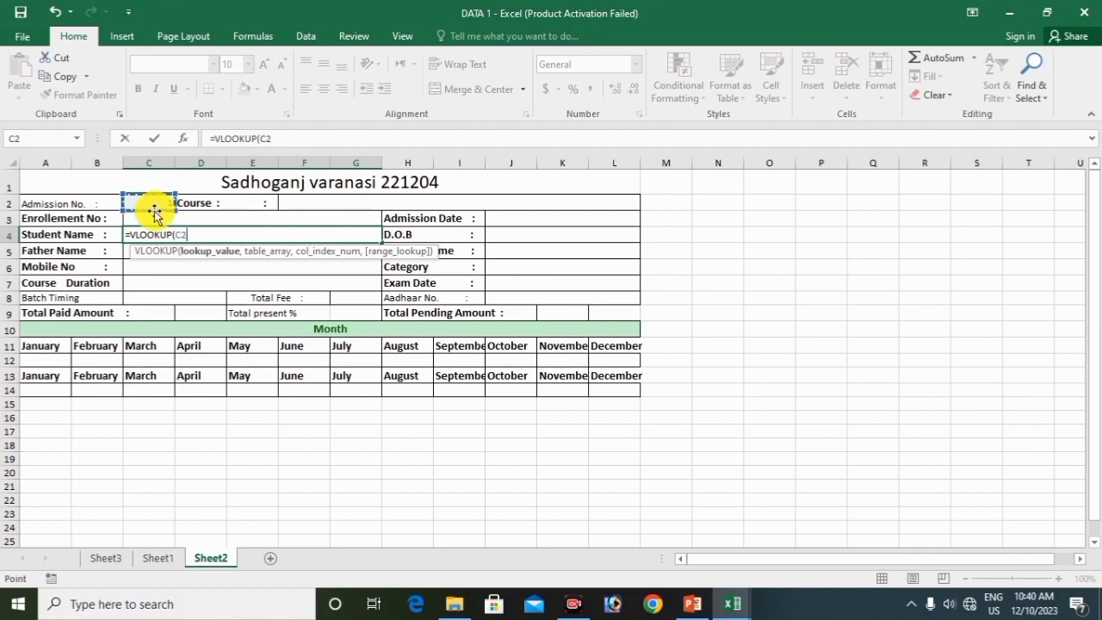
type(",")
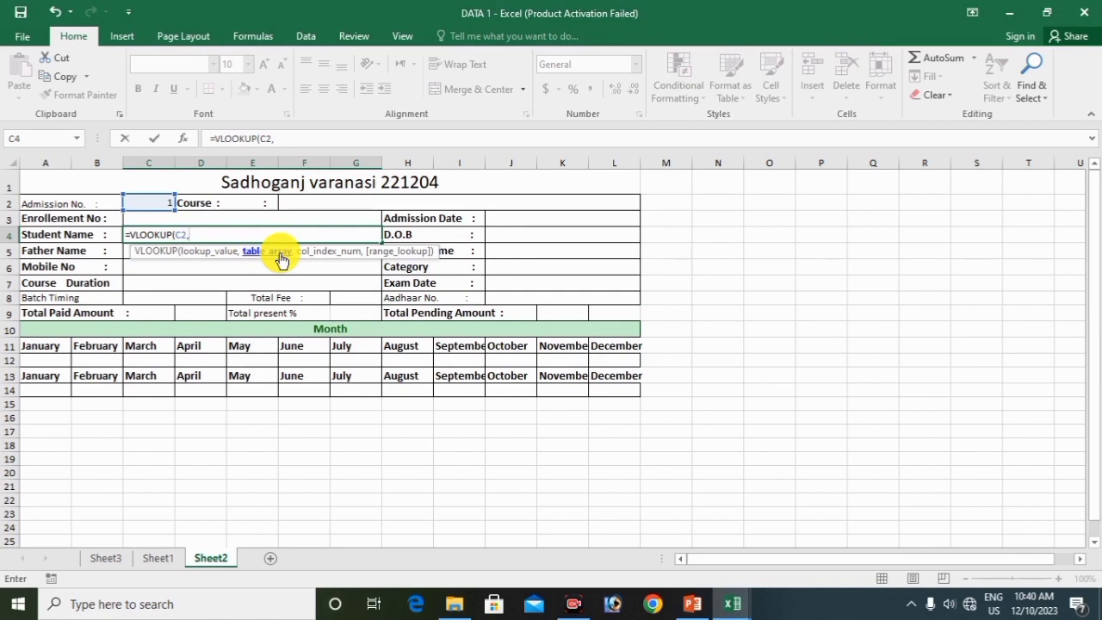
Complete the Student Name VLOOKUP with shyam as the table array, column index 2 and 0 for an exact match
type("S")
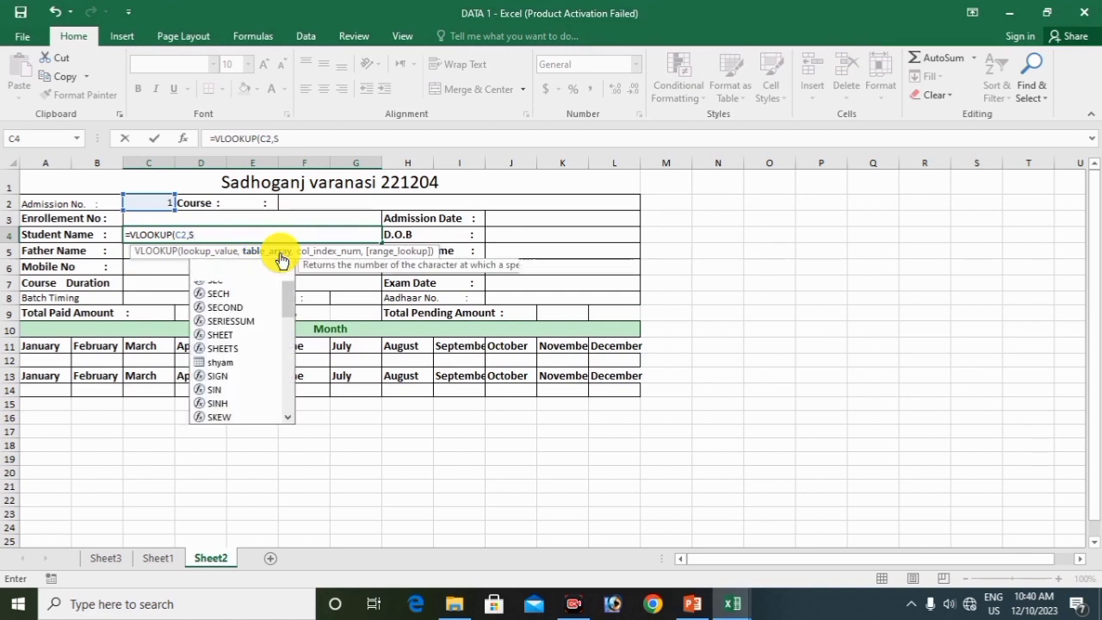
type("HYA")
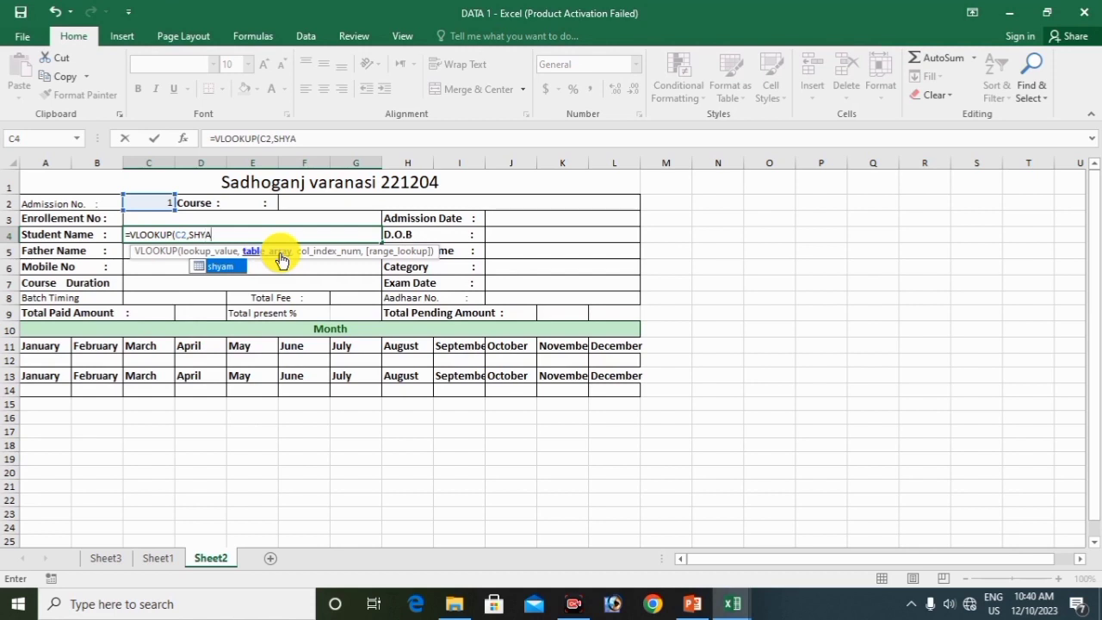
key("Tab")
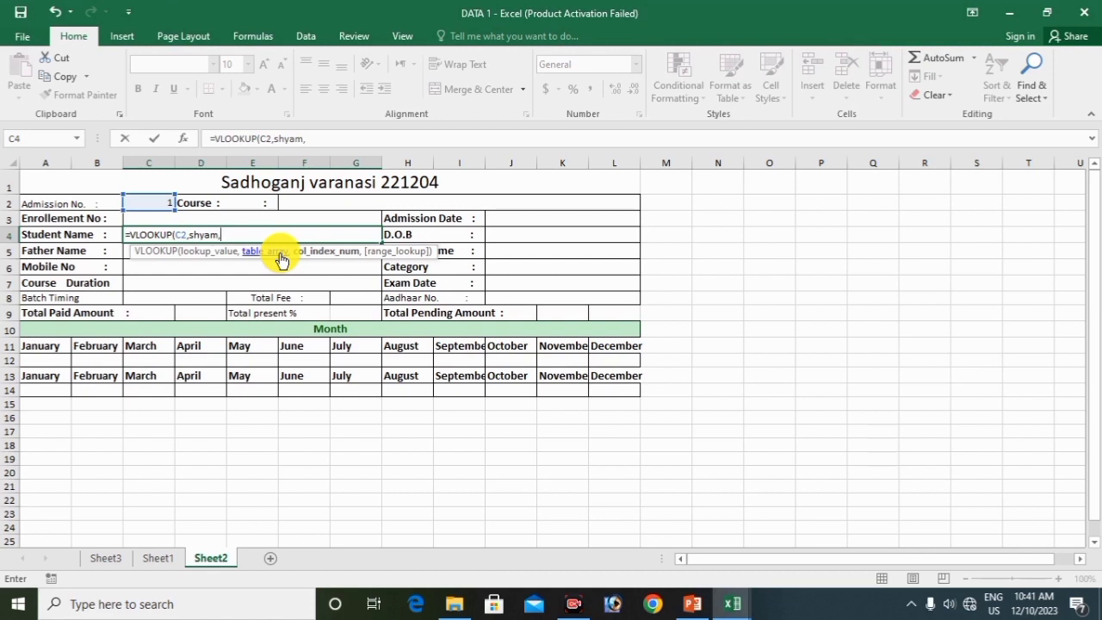
type(",")
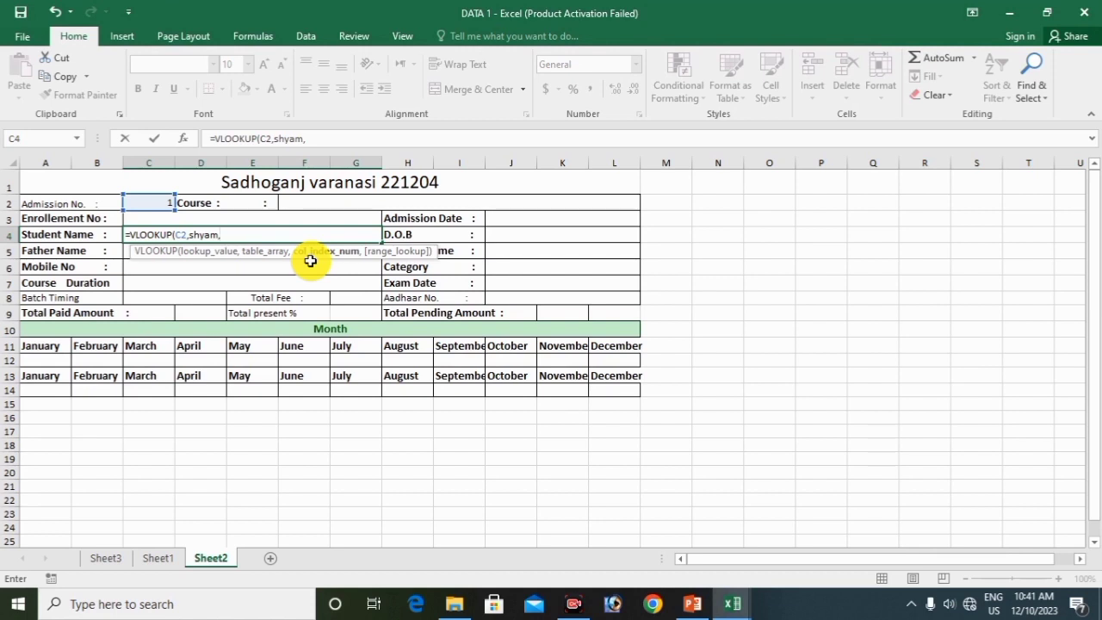
type("2,")
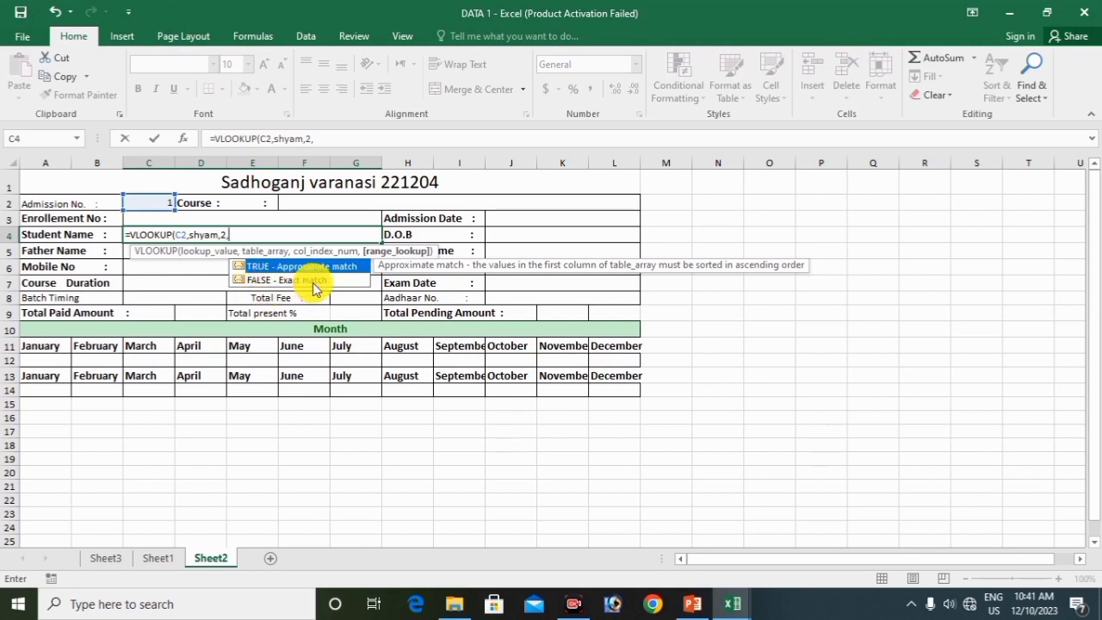
type("0")
key("Escape")
type(")")
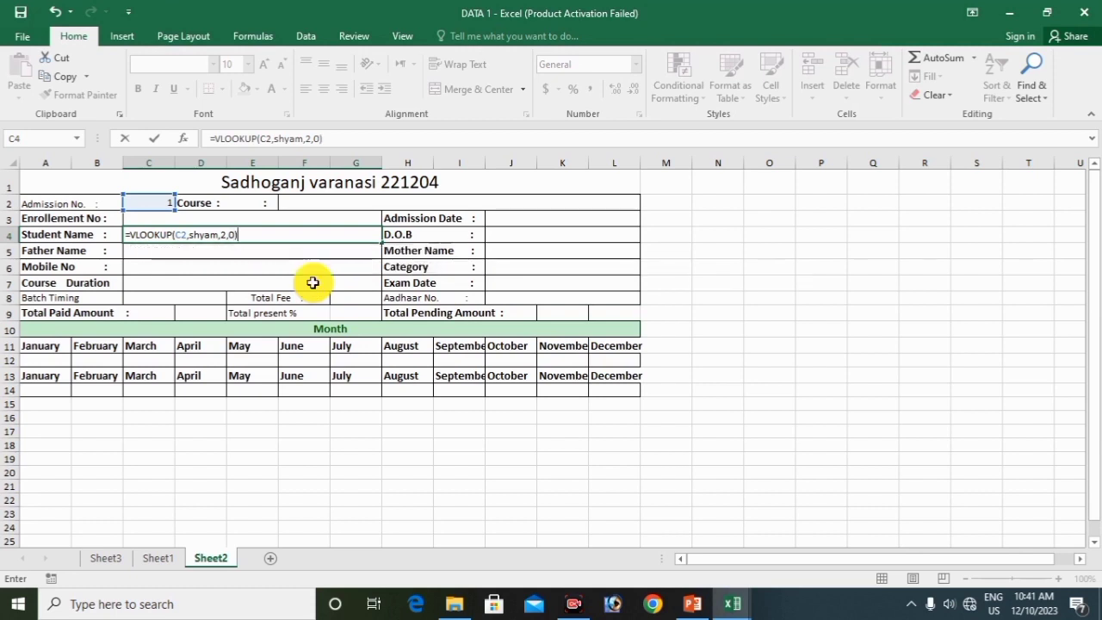
key("Return")
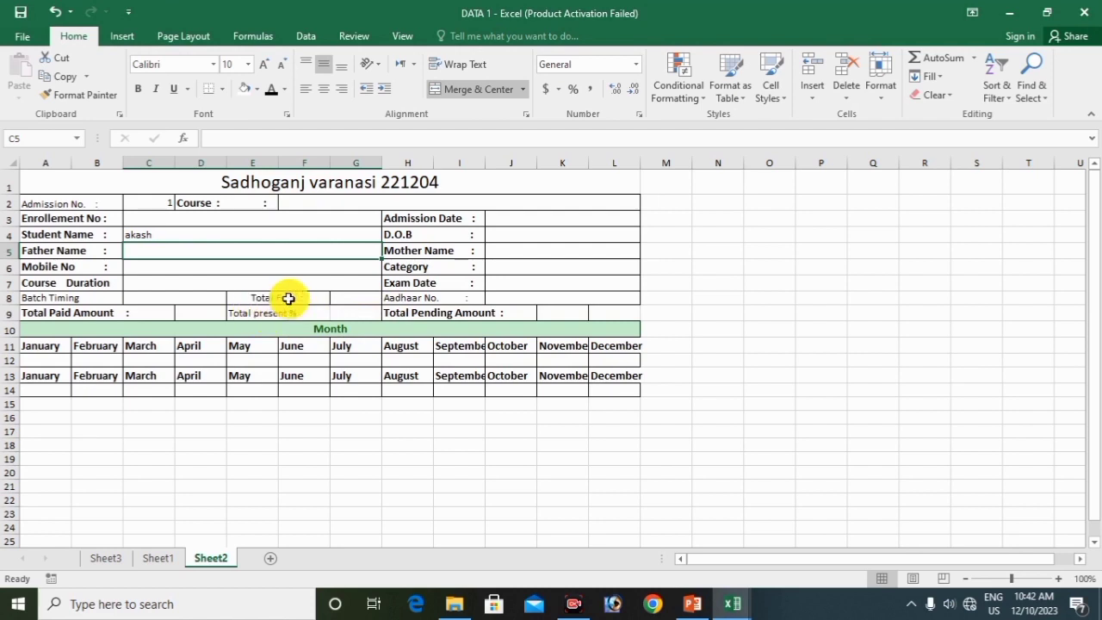
Start a VLOOKUP formula in the Total Fee cell G8 with C2 as the lookup value and shyam as the table array
left_click(365, 297)
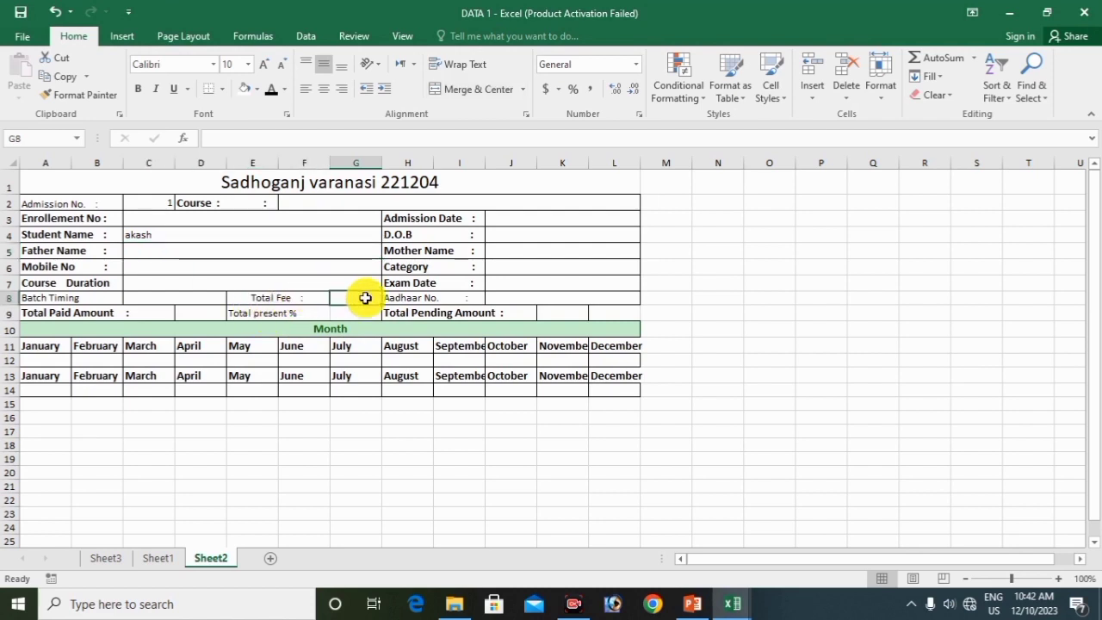
type("=")
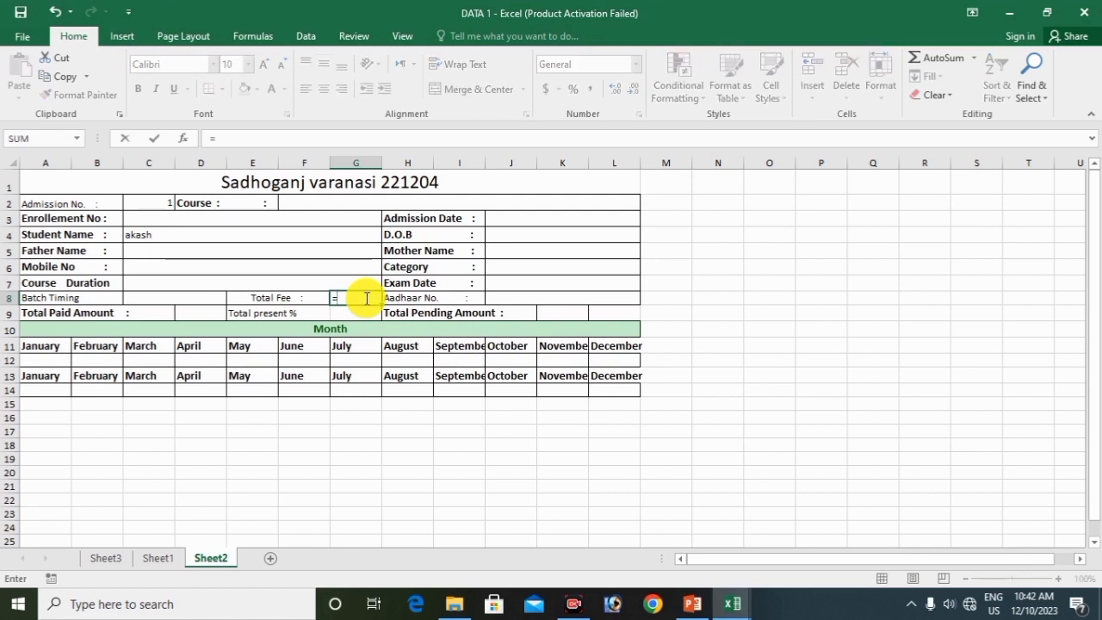
type("vlo")
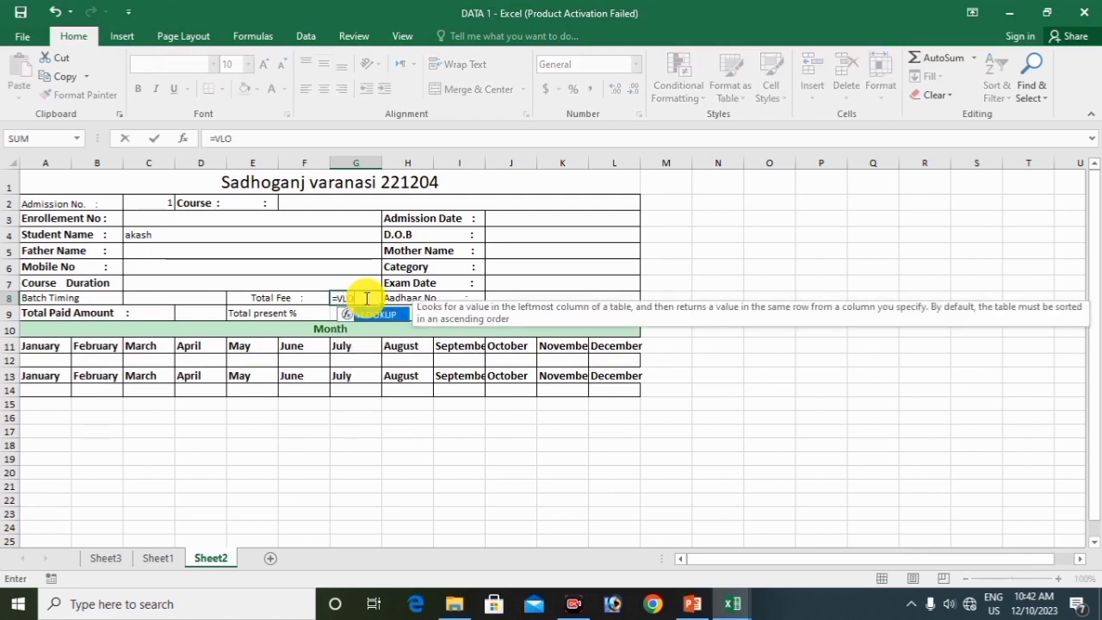
key("Tab")
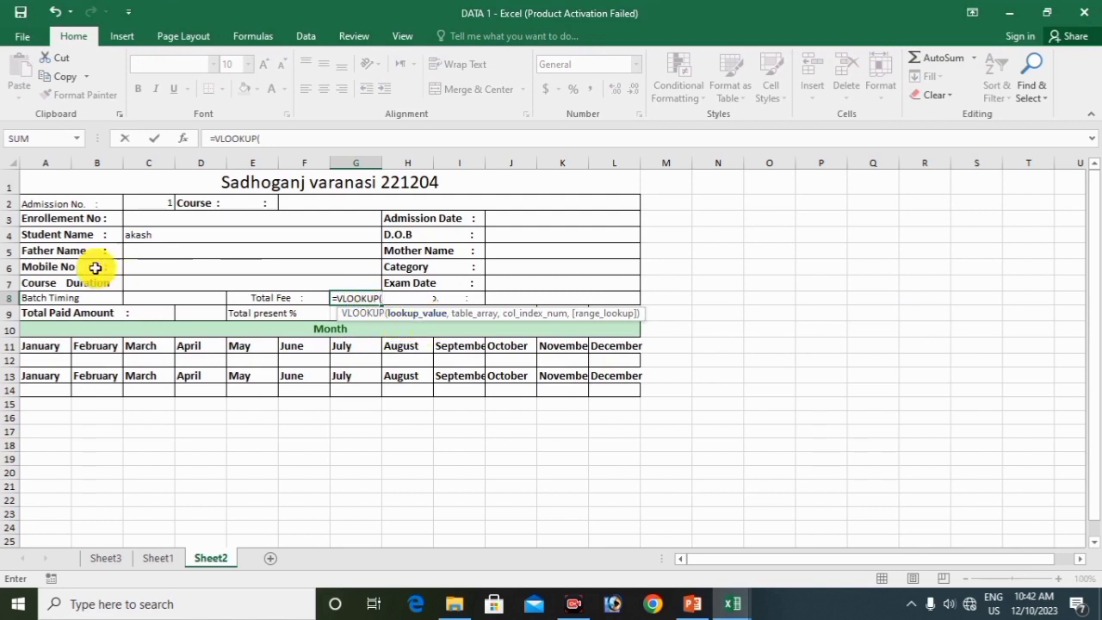
left_click(136, 209)
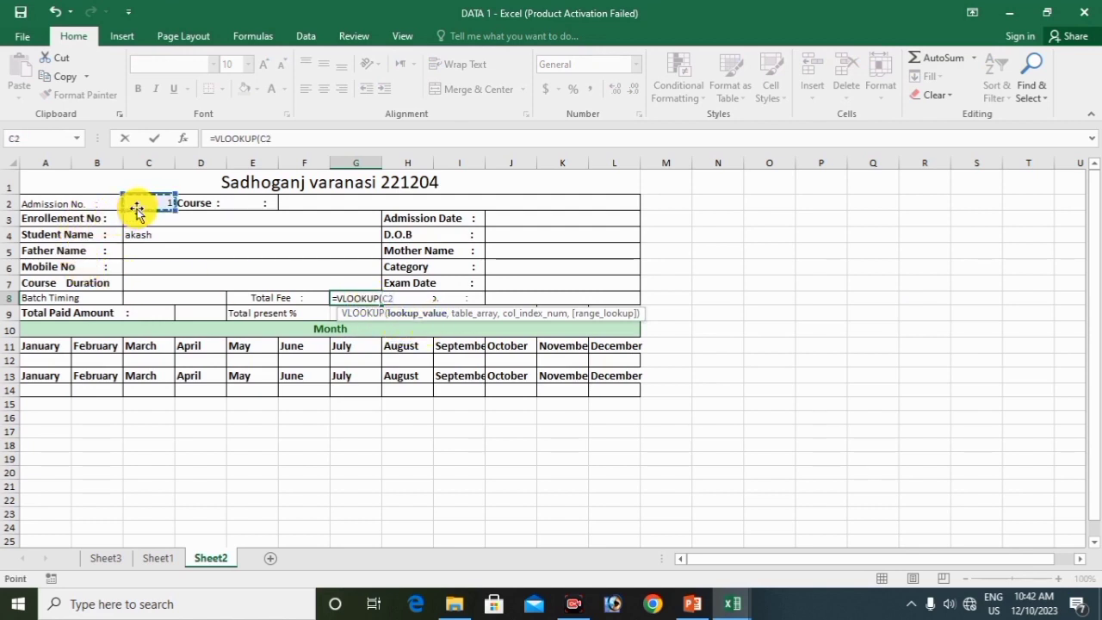
type(",")
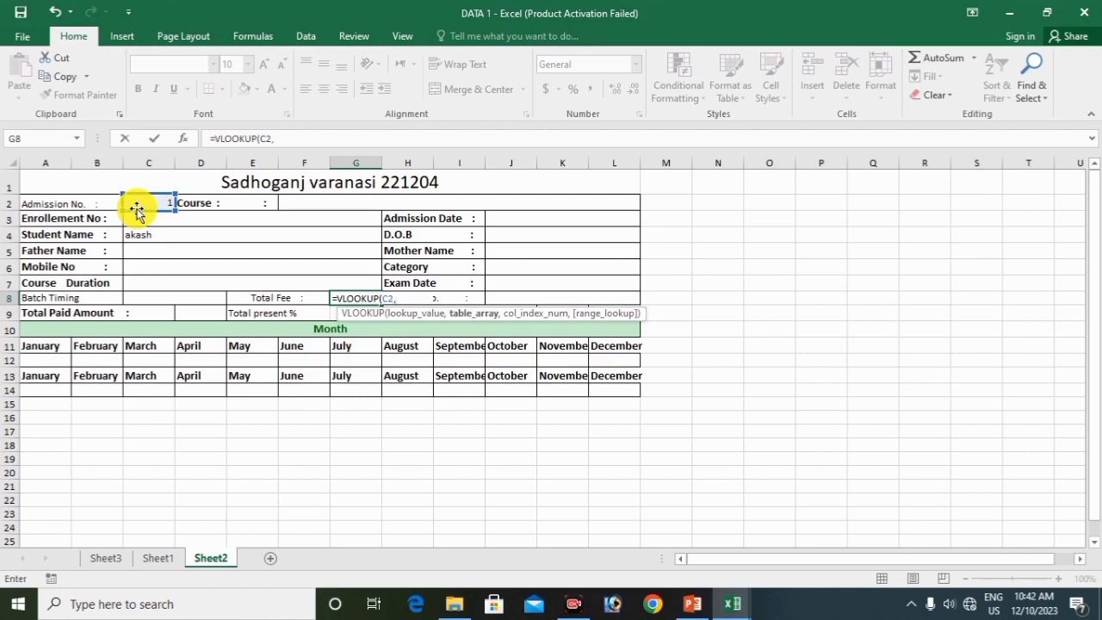
type("SHYA")
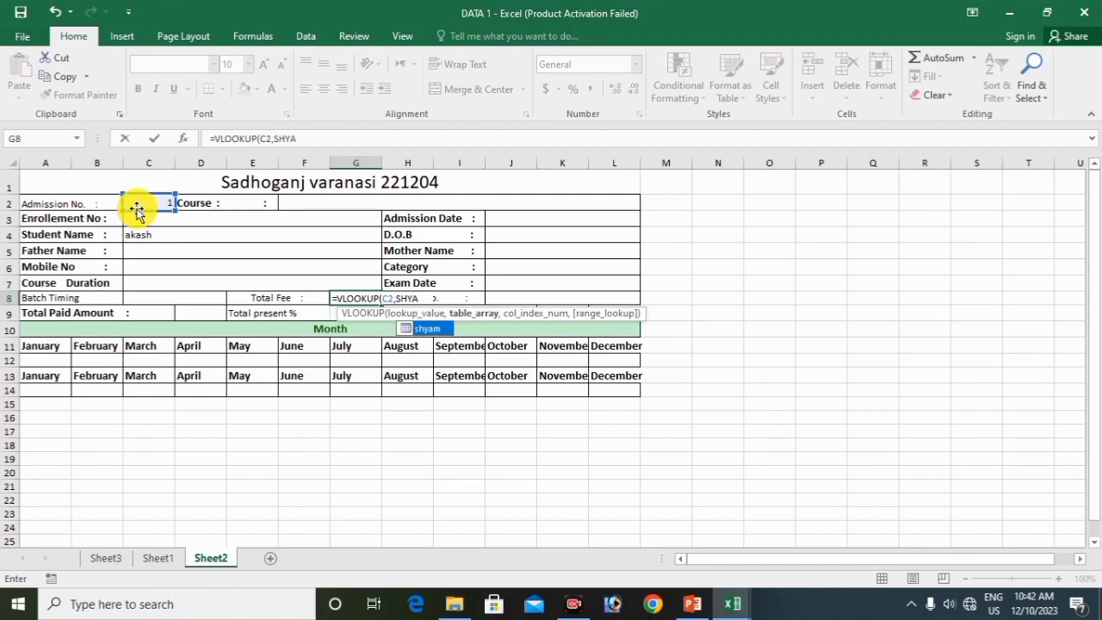
key("Tab")
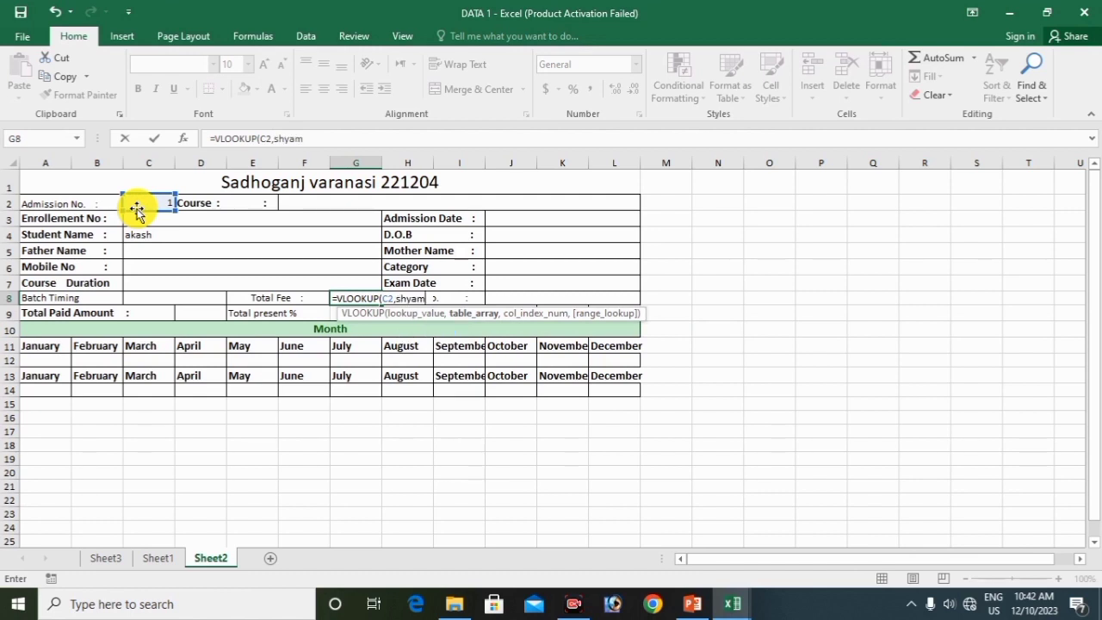
type(",")
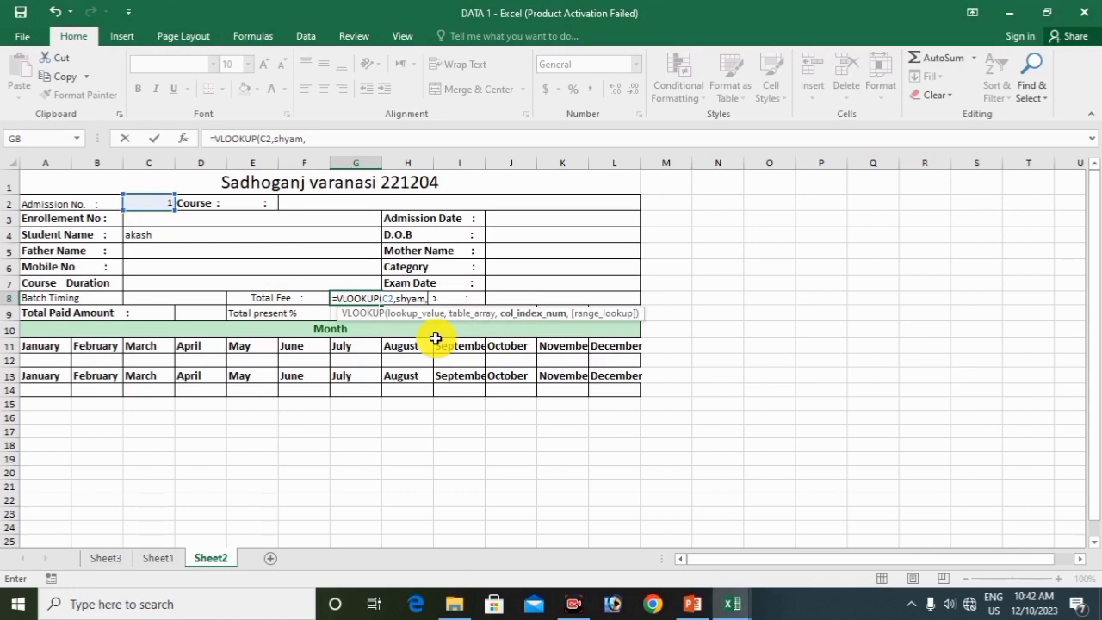
Check the column order on Sheet1 and complete the Total Fee VLOOKUP in G8 with column index 5 and 0 for an exact match
left_click(153, 560)
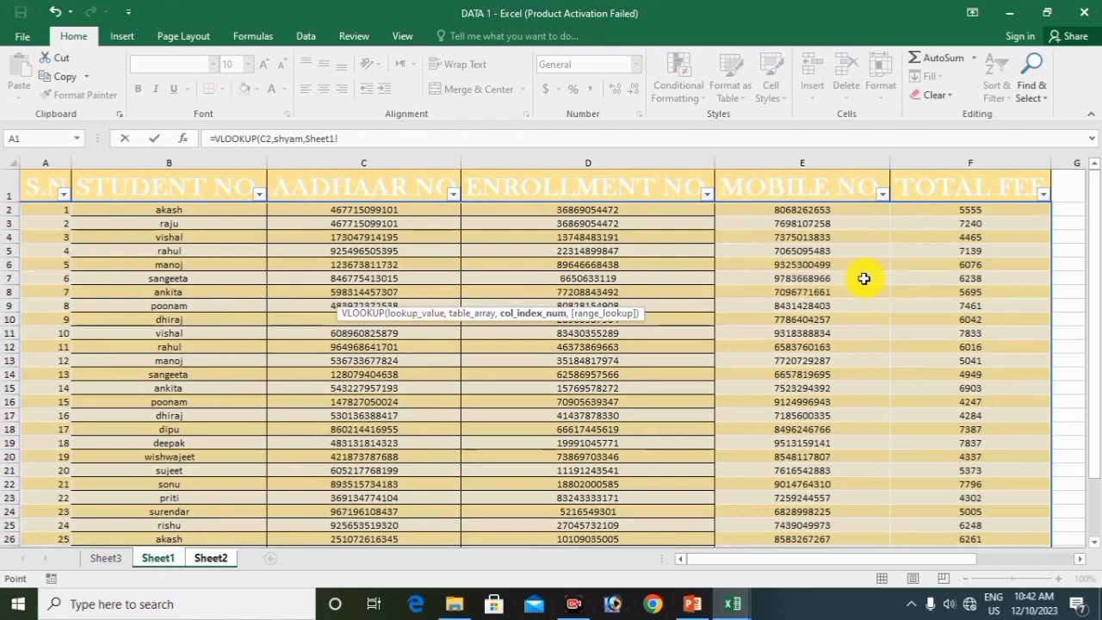
left_click(206, 558)
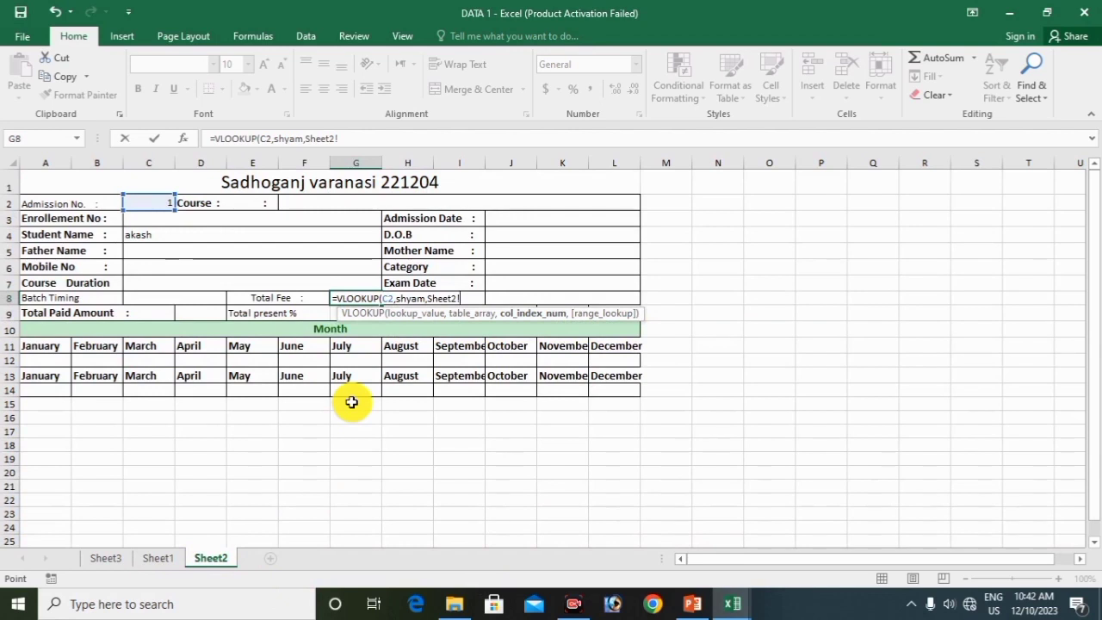
type("5")
key("BackSpace")
key("BackSpace")
key("BackSpace")
key("BackSpace")
key("BackSpace")
key("BackSpace")
key("BackSpace")
key("BackSpace")
type("5")
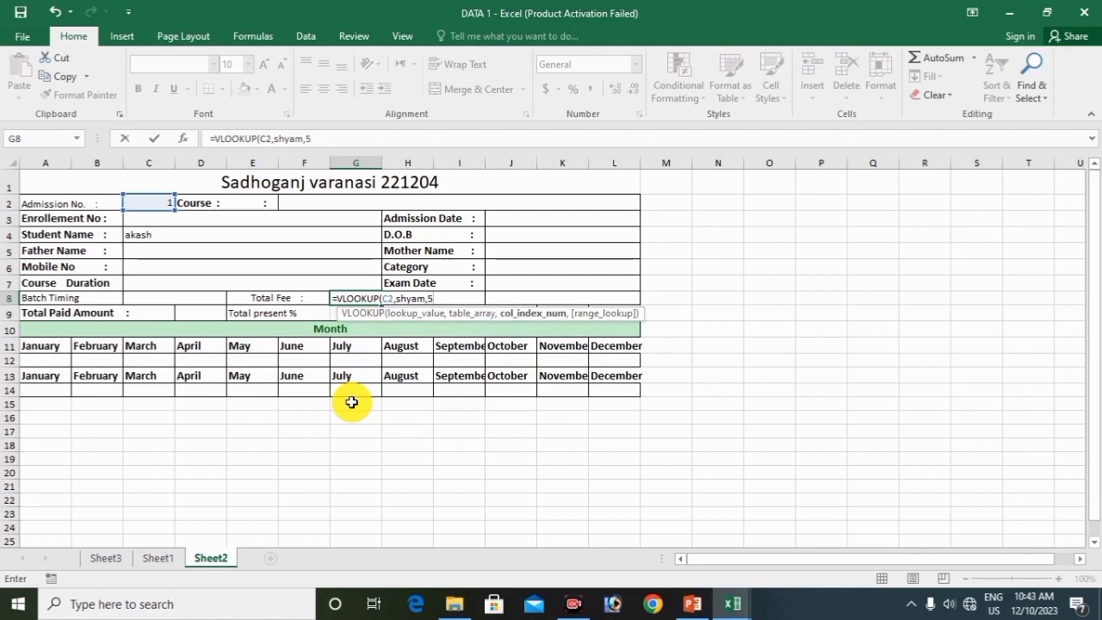
type(",")
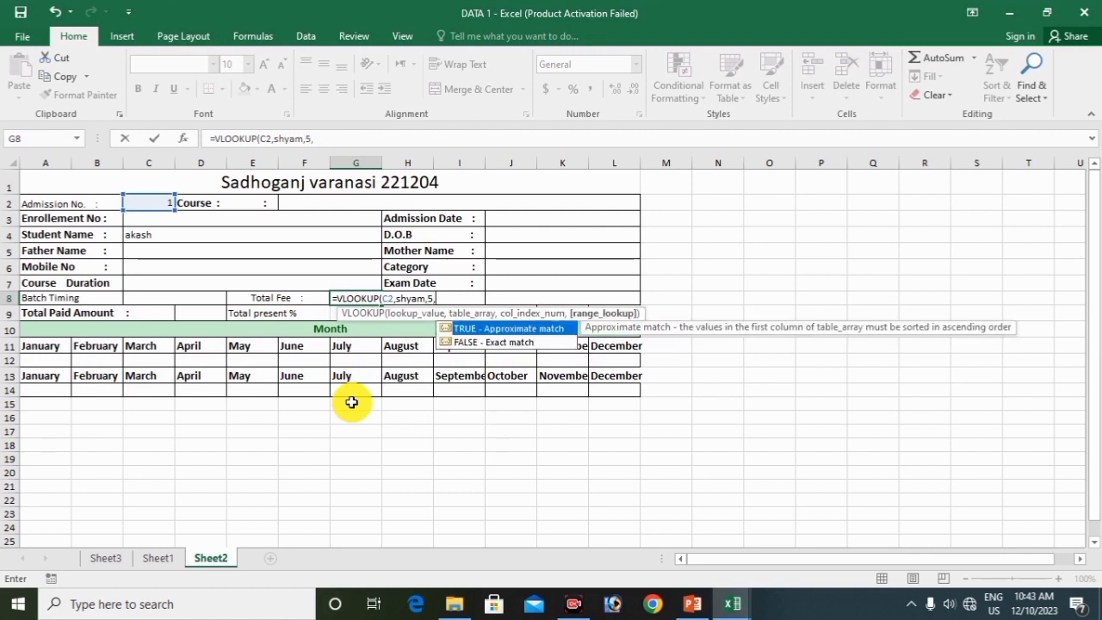
type("0)")
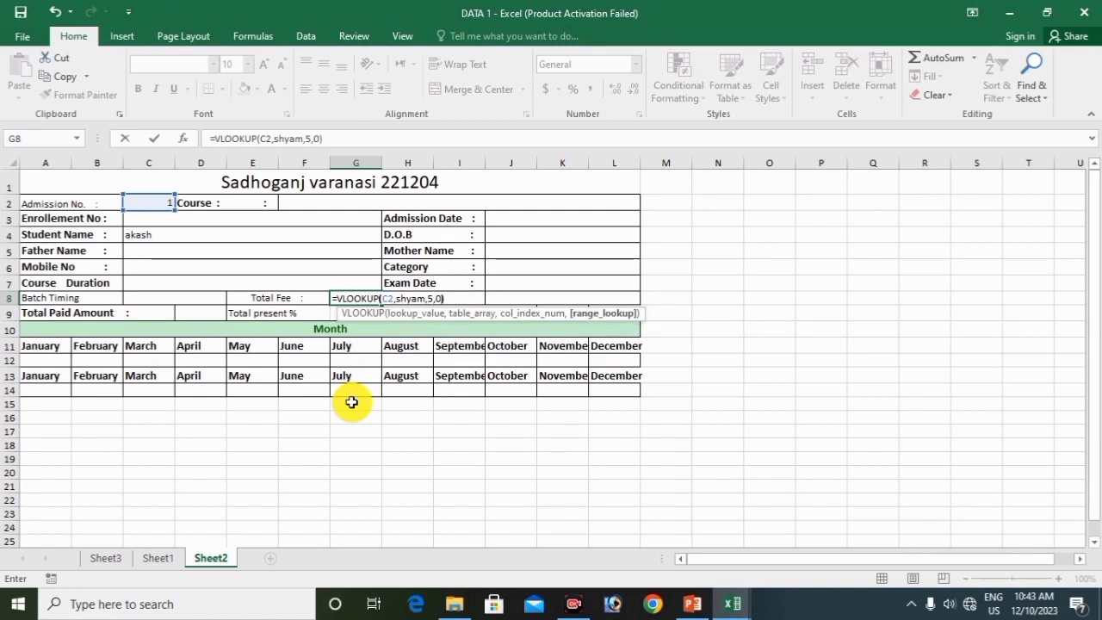
key("Return")
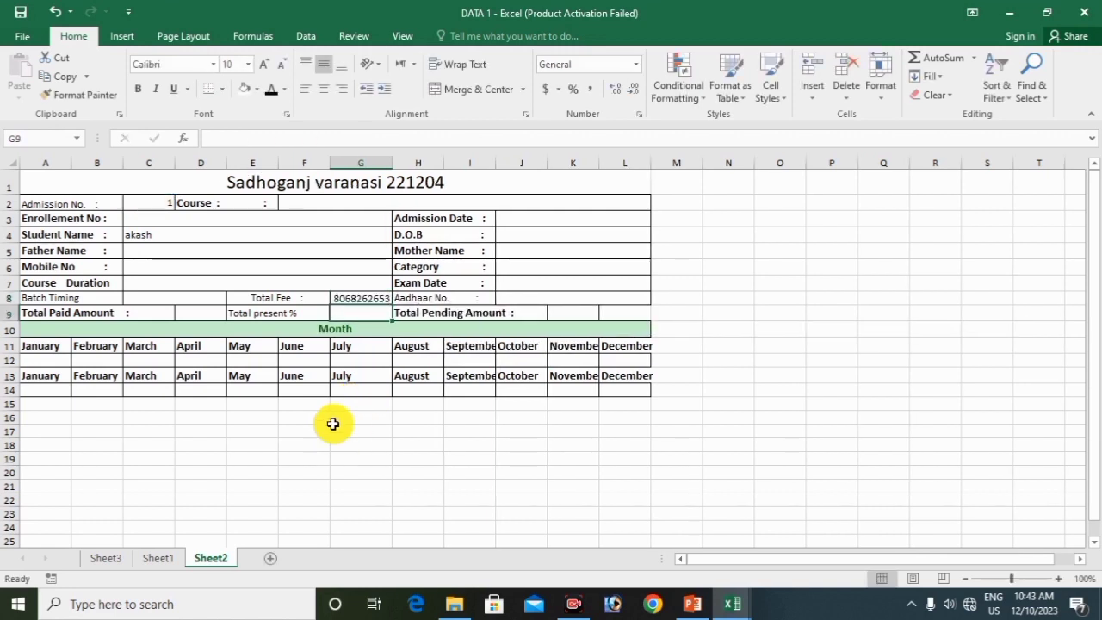
Change the column index in the Total Fee VLOOKUP in cell G8 to 6
double_click(346, 298)
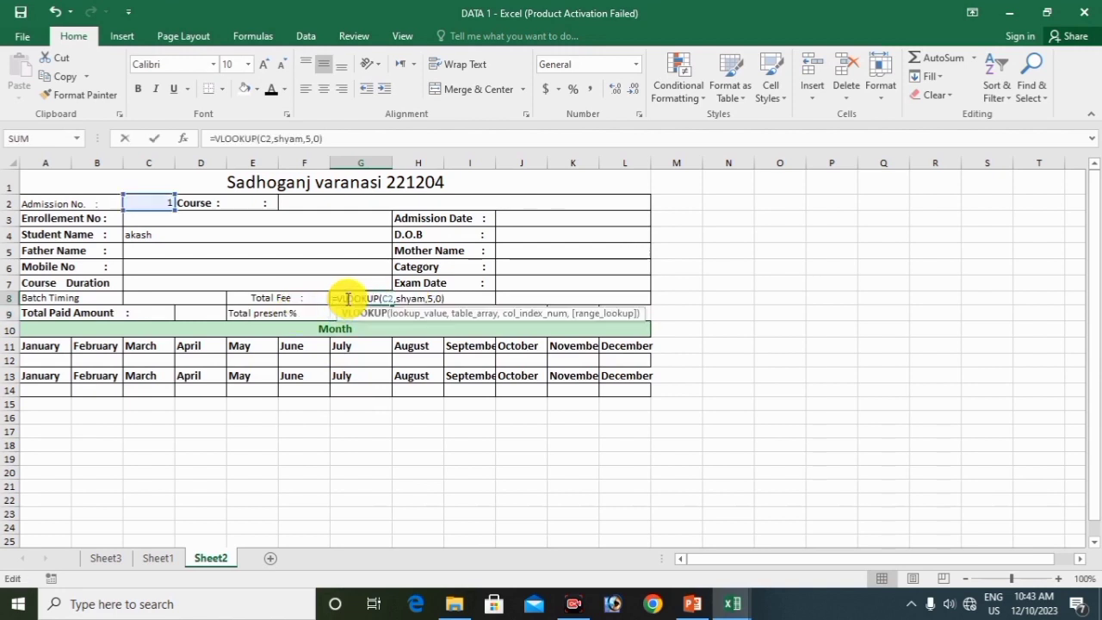
left_click(432, 298)
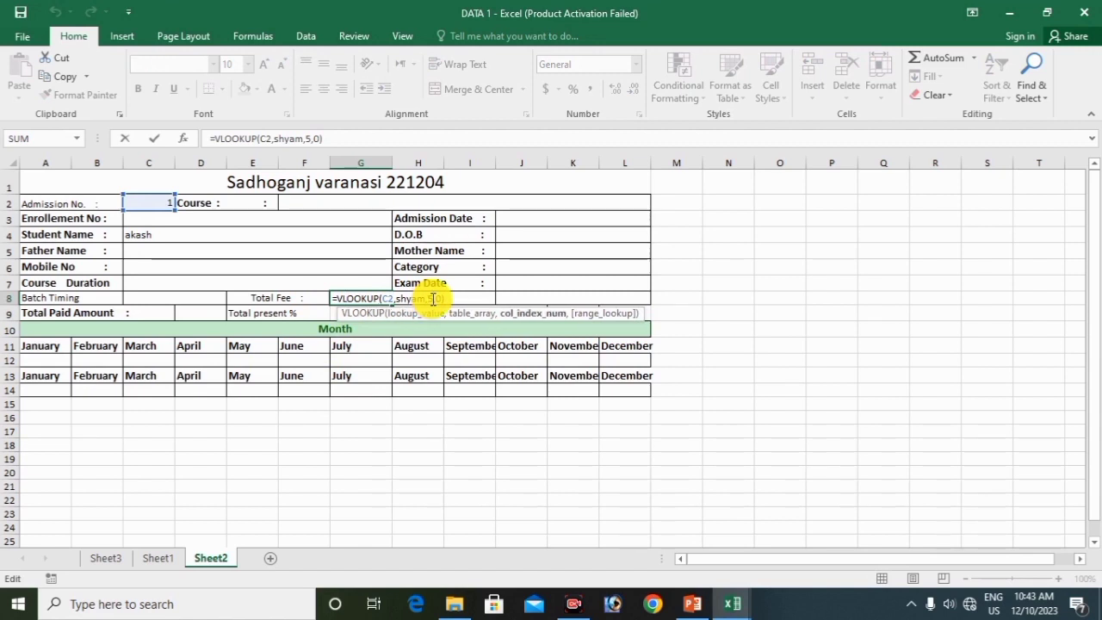
key("BackSpace")
type("6")
key("Return")
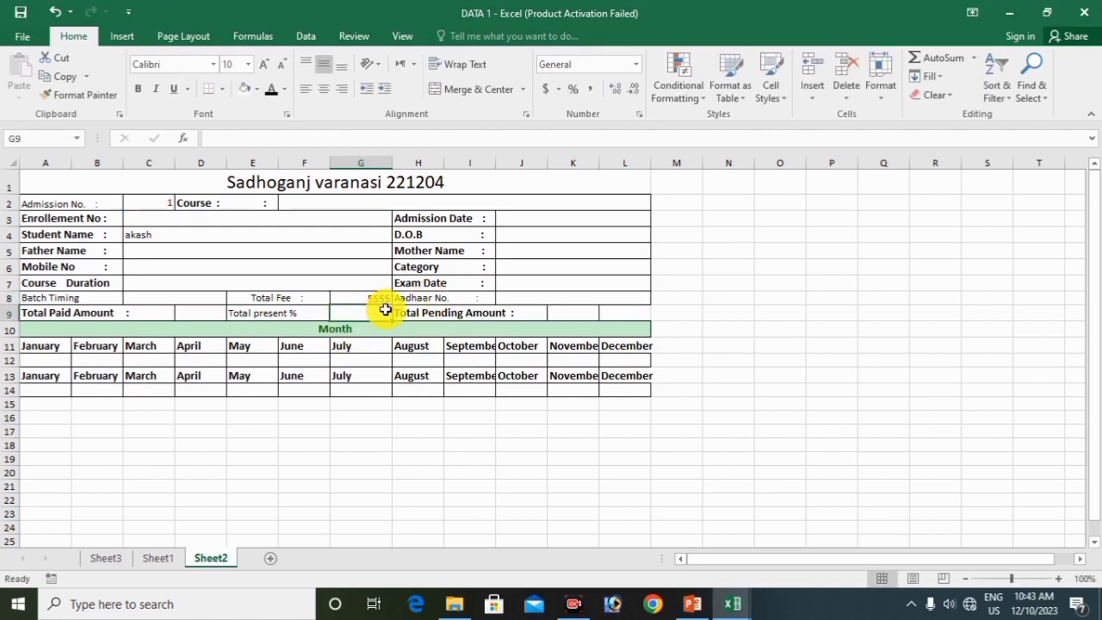
Set the Admission No. in cell C2 to 2 to test the Student Name and Total Fee lookups
left_click(148, 200)
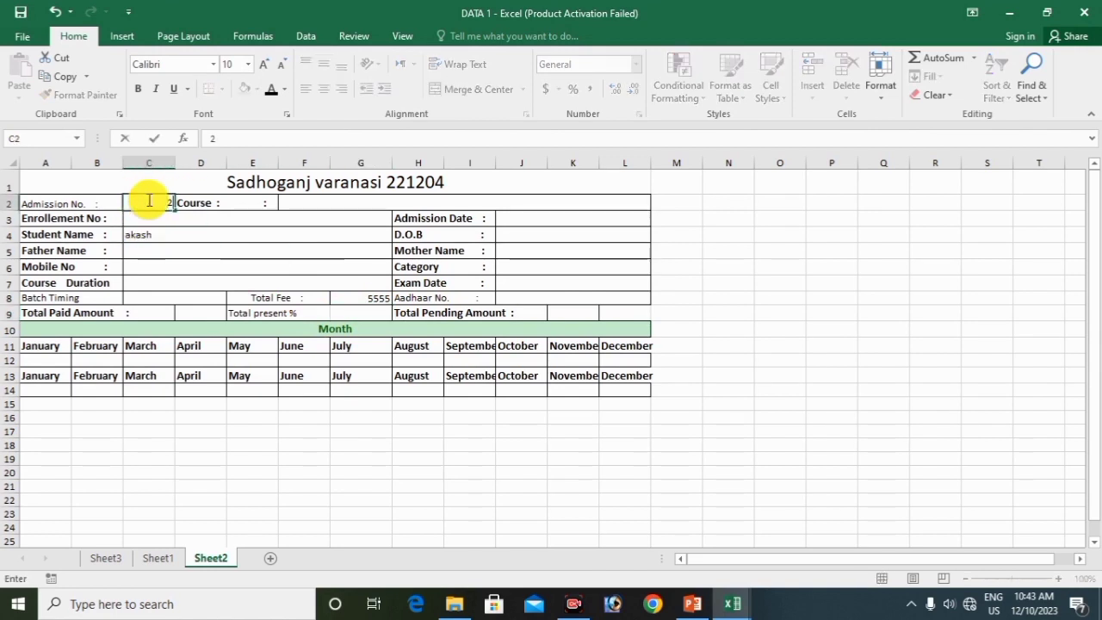
type("2")
key("Up")
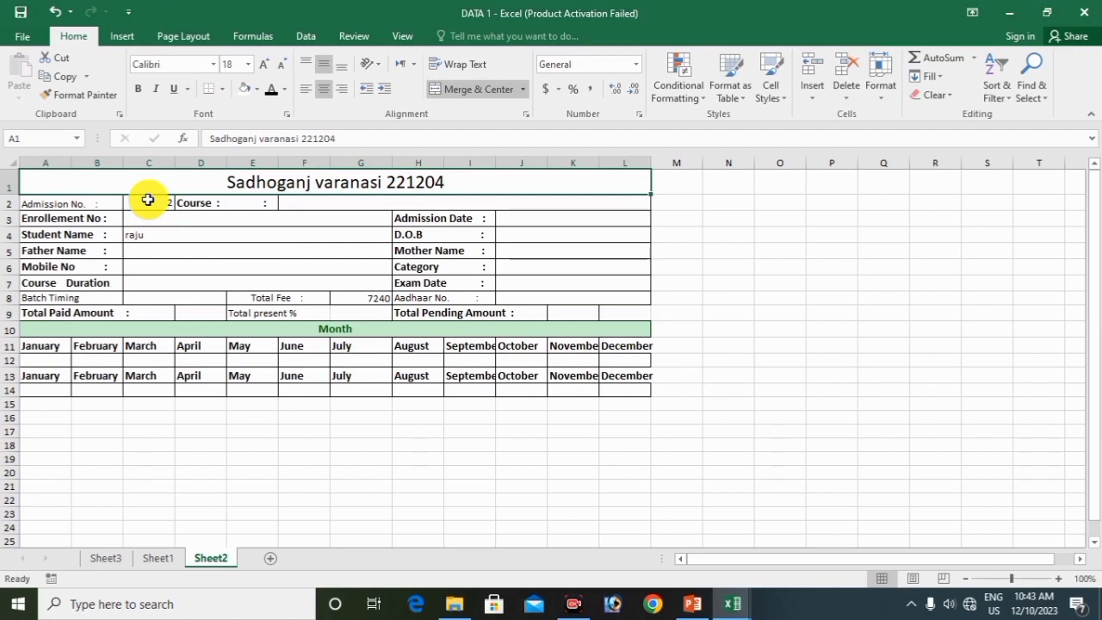
Start a VLOOKUP formula in the Mobile No cell C6 with C2 as the lookup value and shyam as the table array
left_click(147, 266)
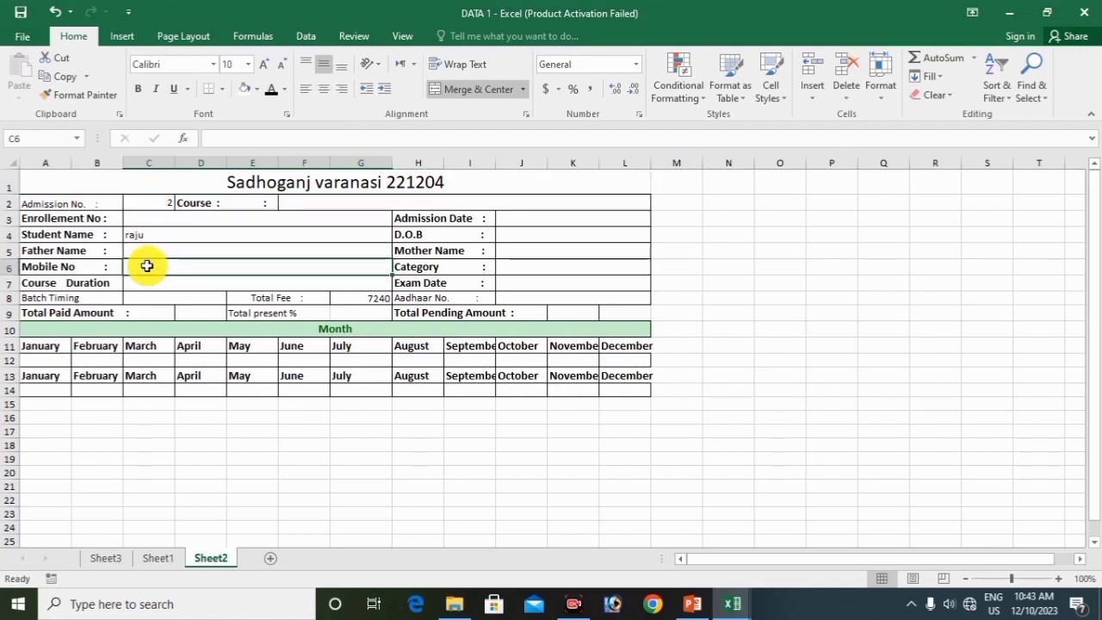
type("=VLOO")
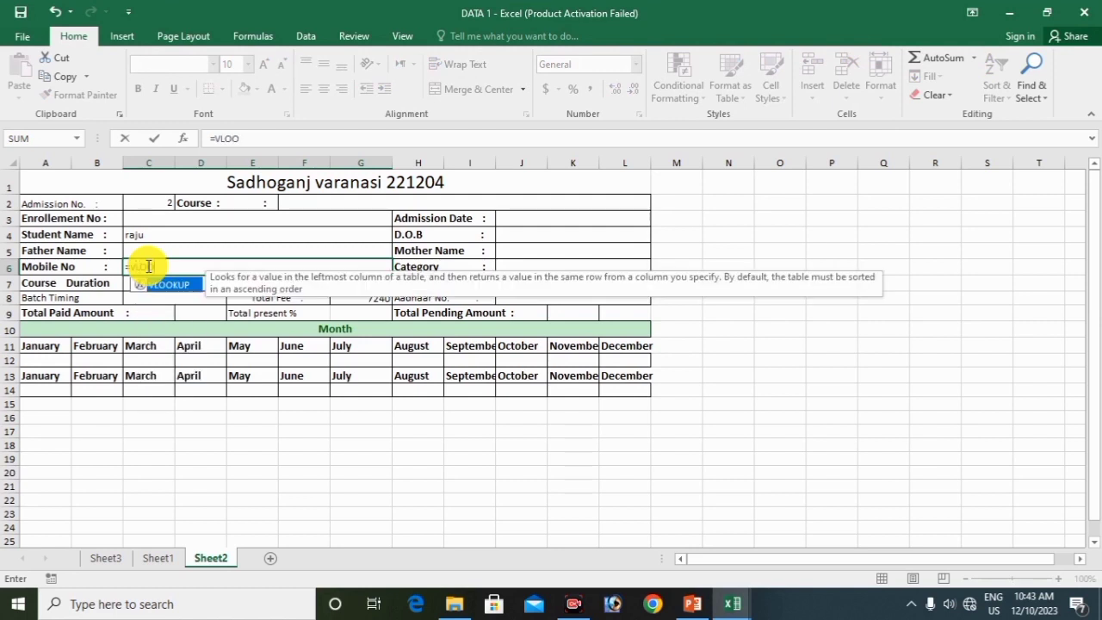
key("Tab")
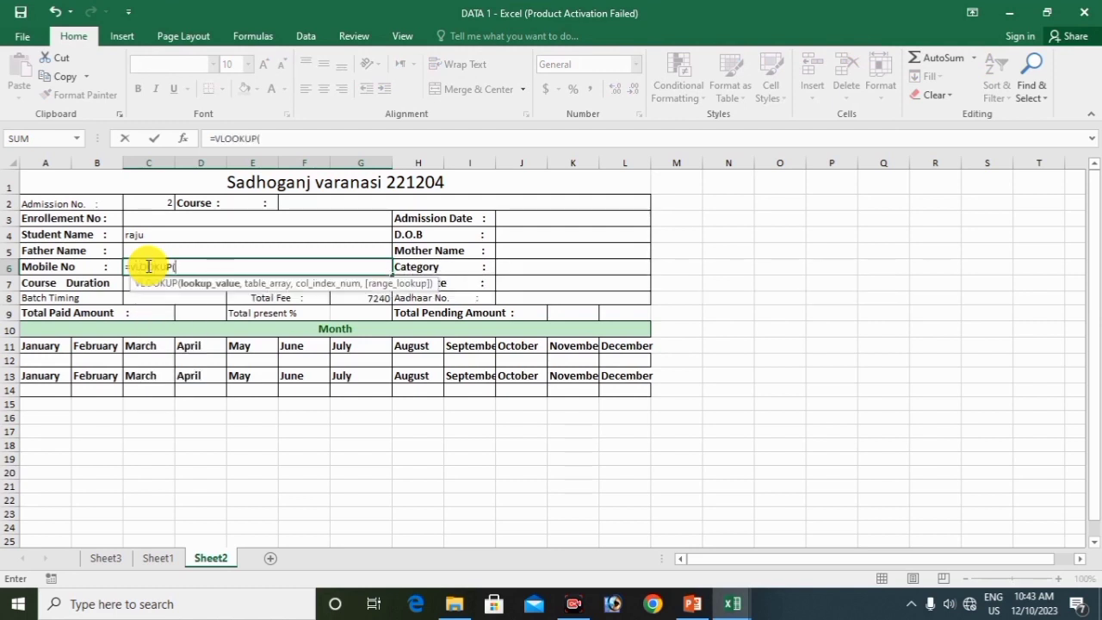
left_click(143, 199)
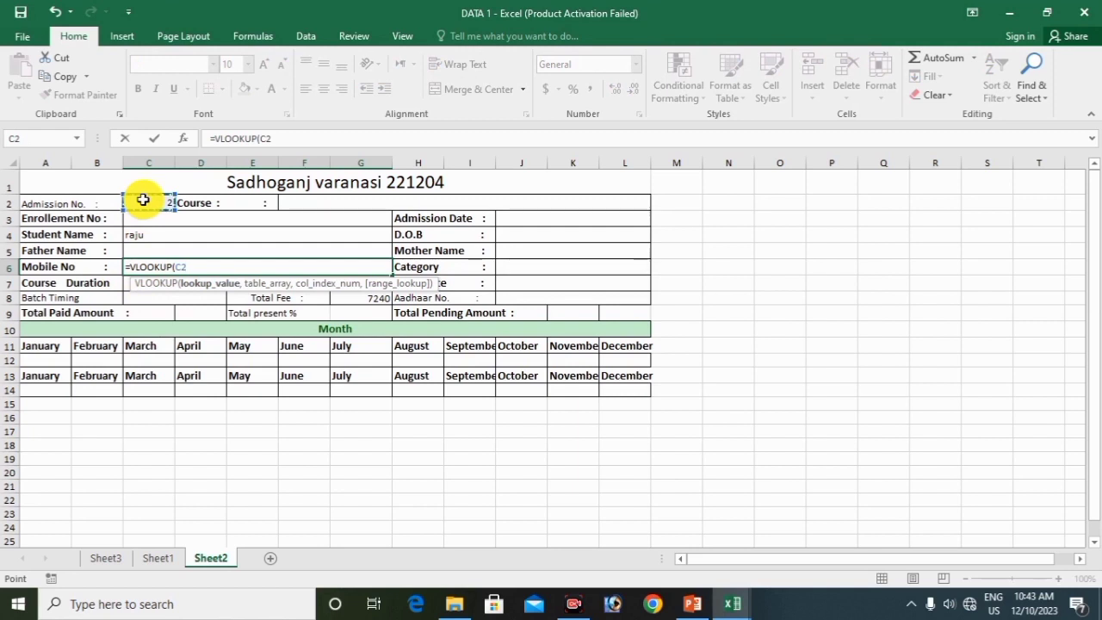
type(",")
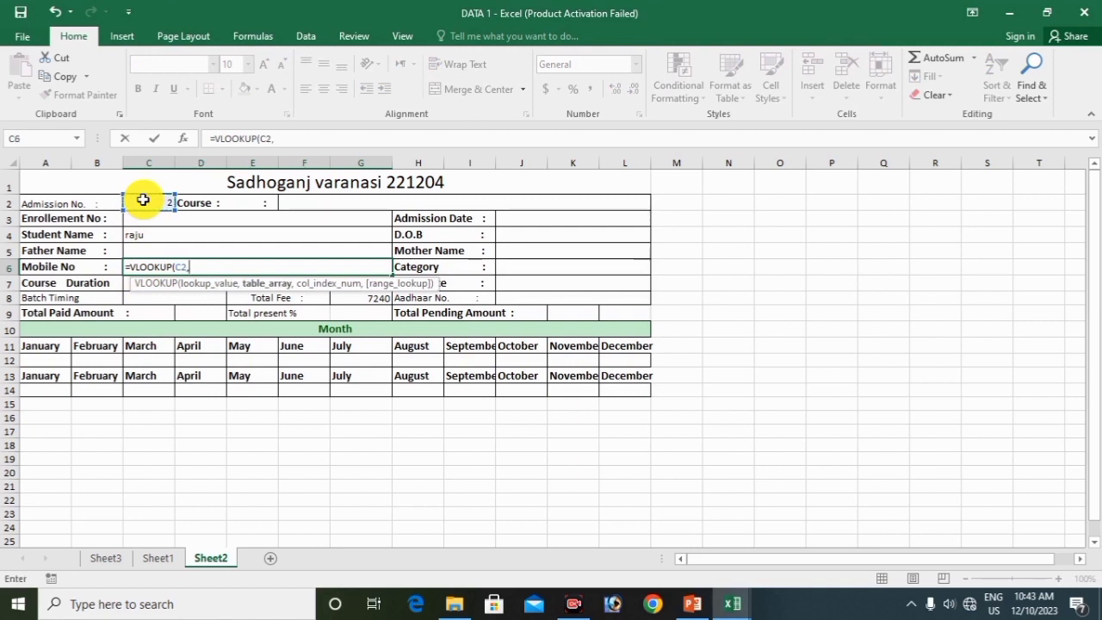
type("SHYA")
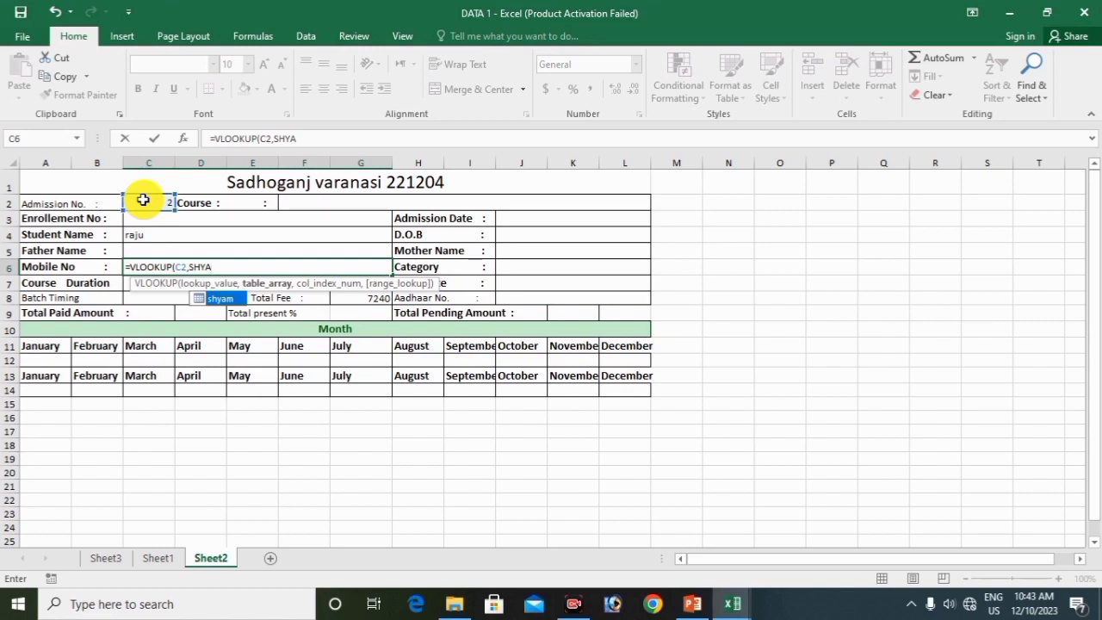
key("Tab")
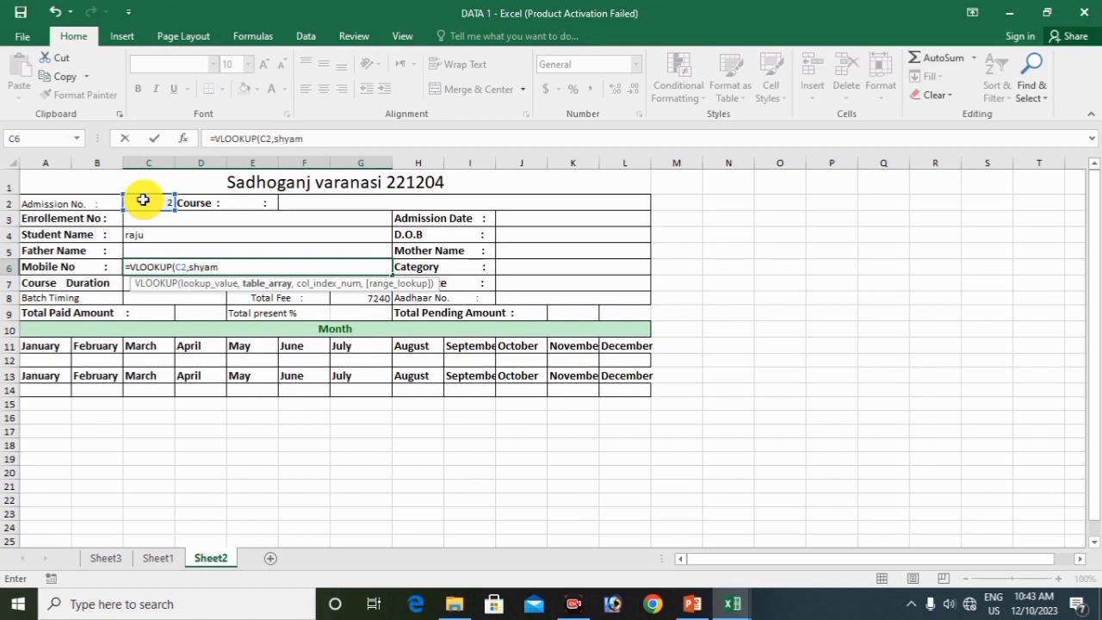
type(",")
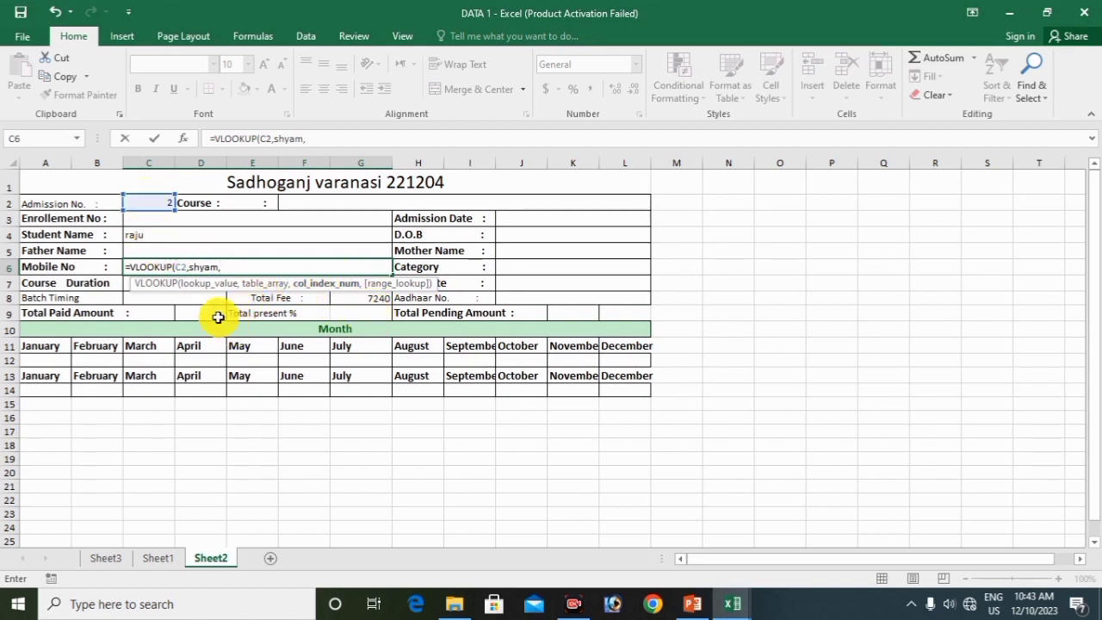
Check the column order on Sheet1 and complete the Mobile No VLOOKUP with column index 5 and 0 for an exact match
left_click(154, 559)
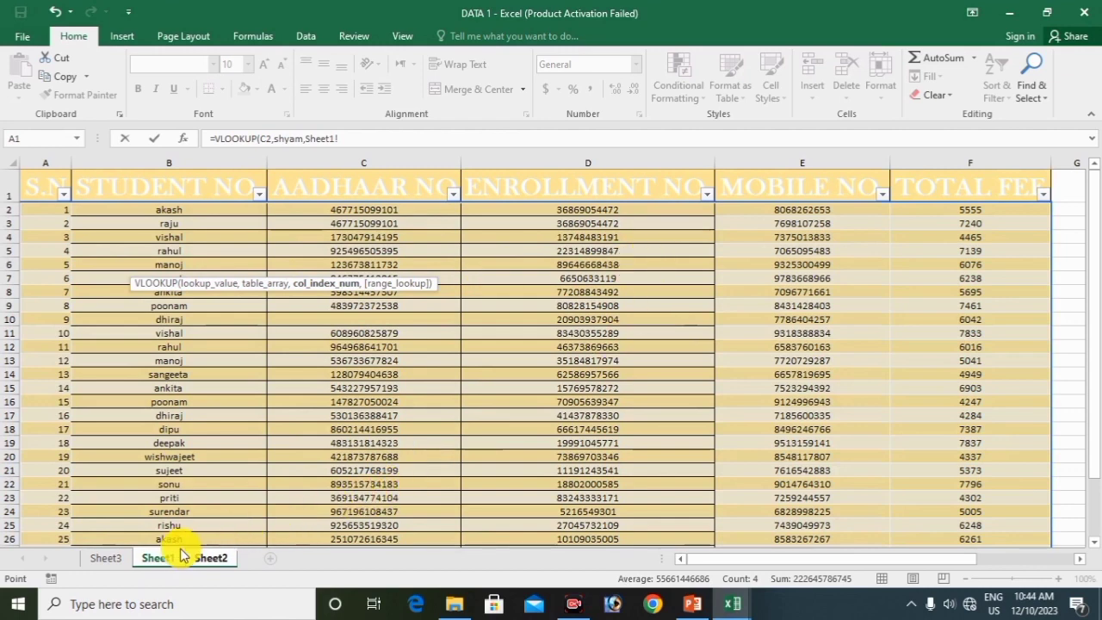
left_click(210, 558)
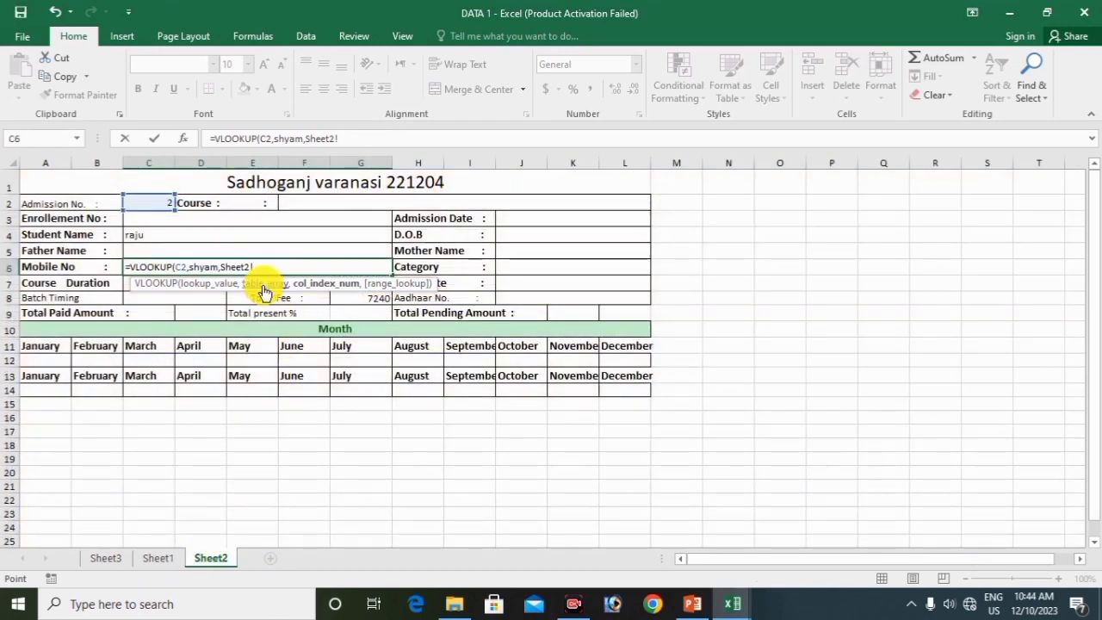
key("BackSpace")
key("BackSpace")
key("BackSpace")
key("BackSpace")
key("BackSpace")
key("BackSpace")
key("BackSpace")
type("5,0")
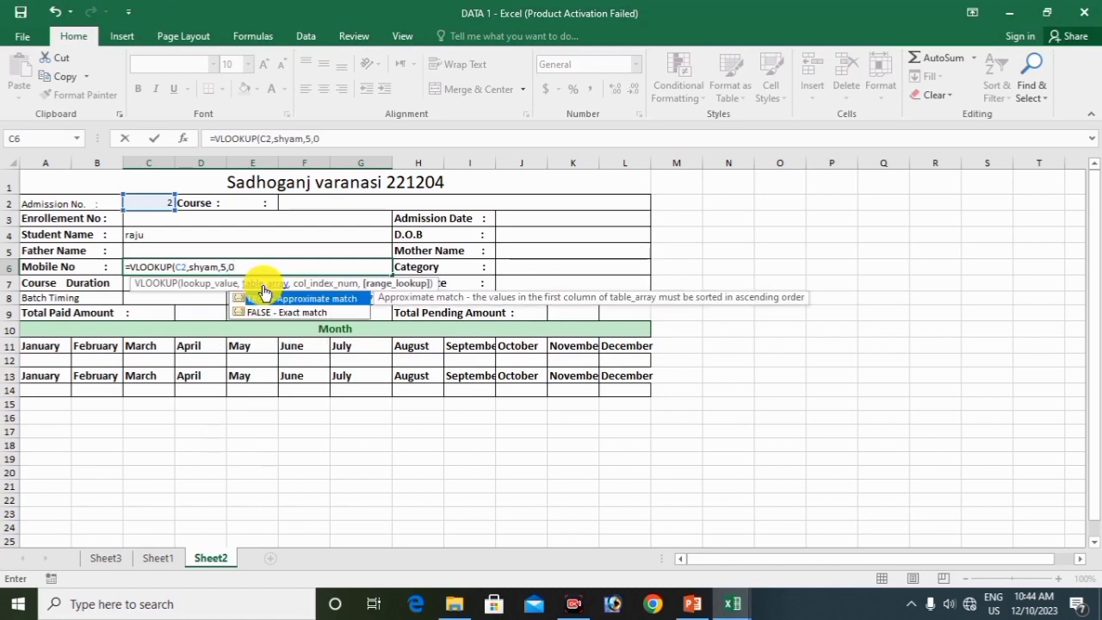
type(")")
key("Return")
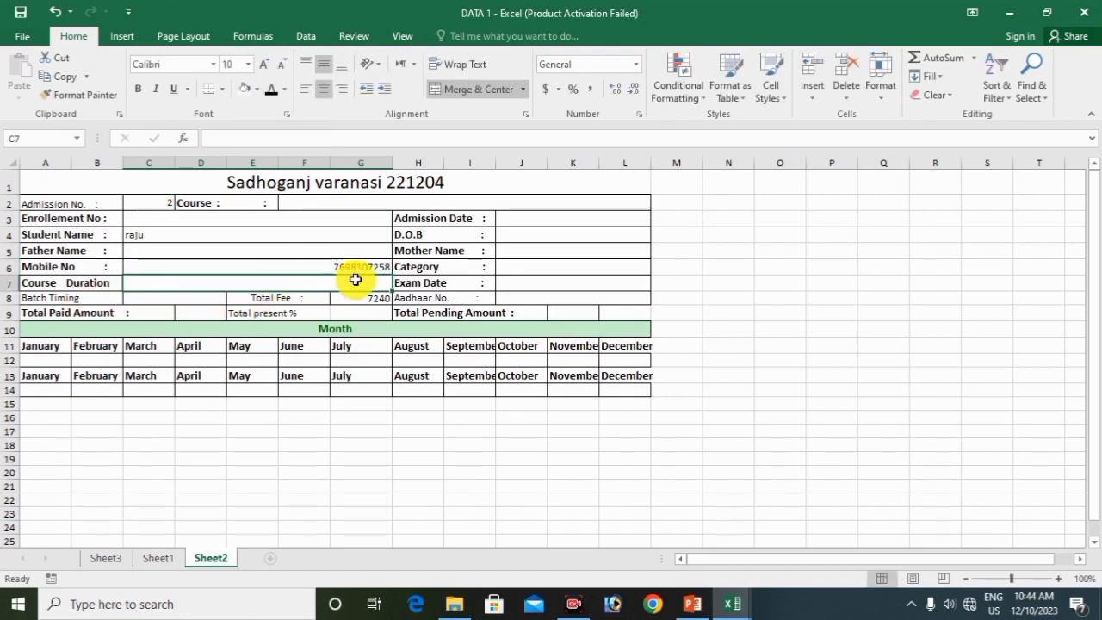
Set the Admission No. in cell C2 to 5 to test the form's lookups
left_click(162, 204)
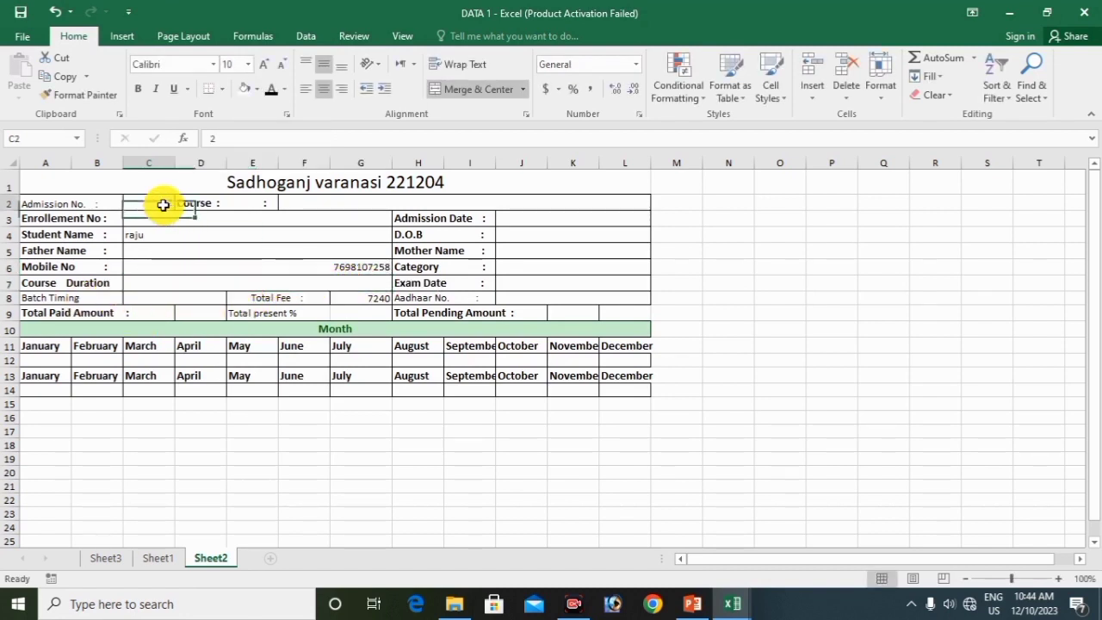
type("3")
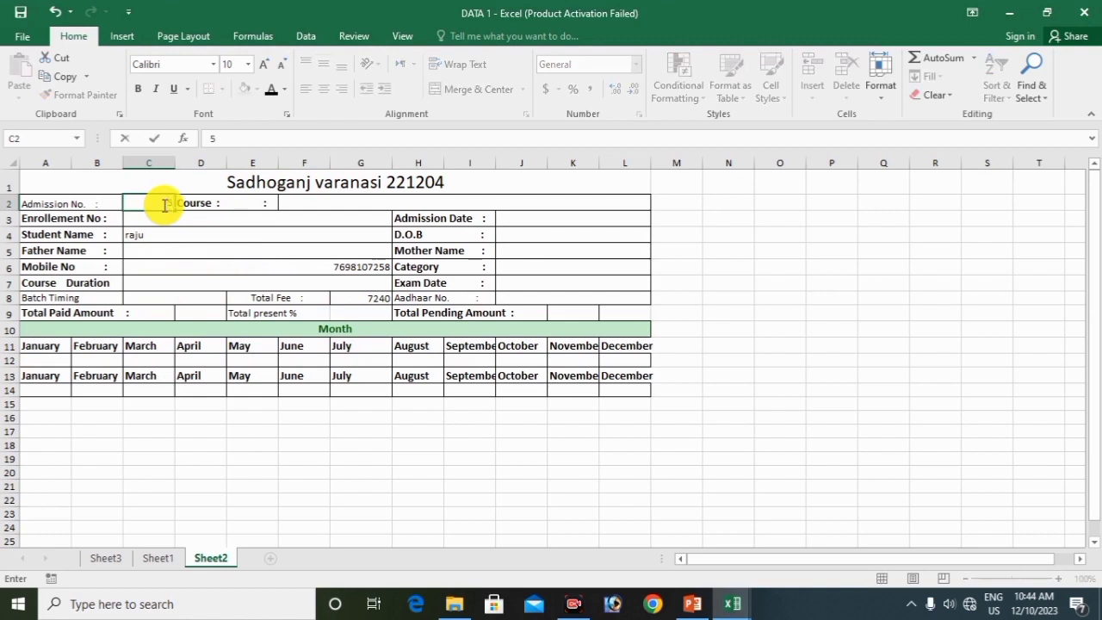
key("Return")
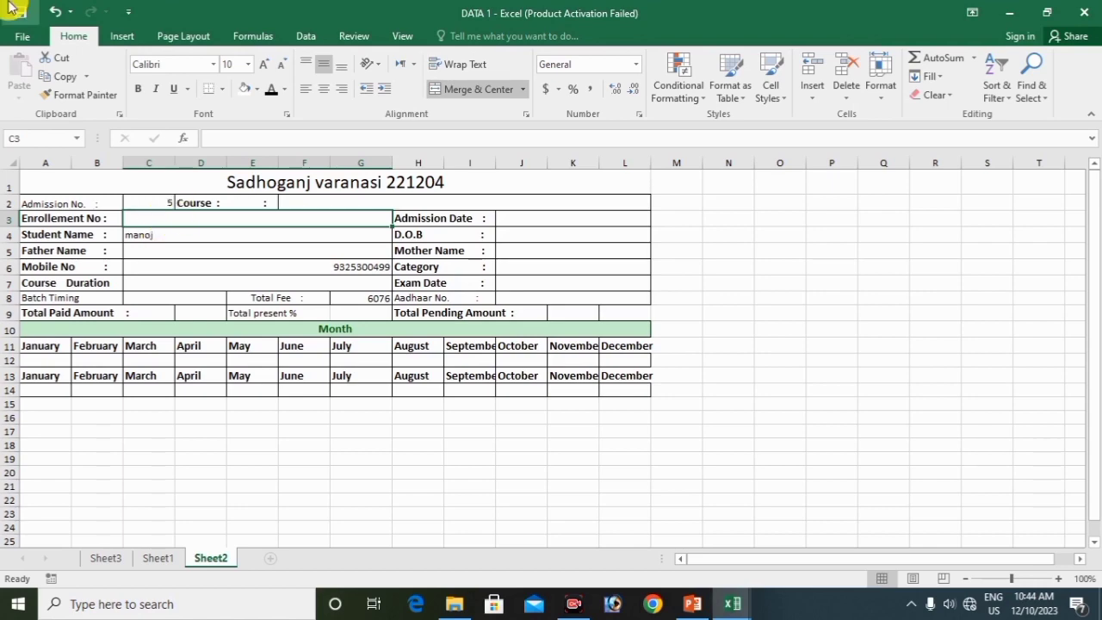
Display the shyam table's design options on Sheet1 to review its name and properties
left_click(730, 77)
left_click(609, 218)
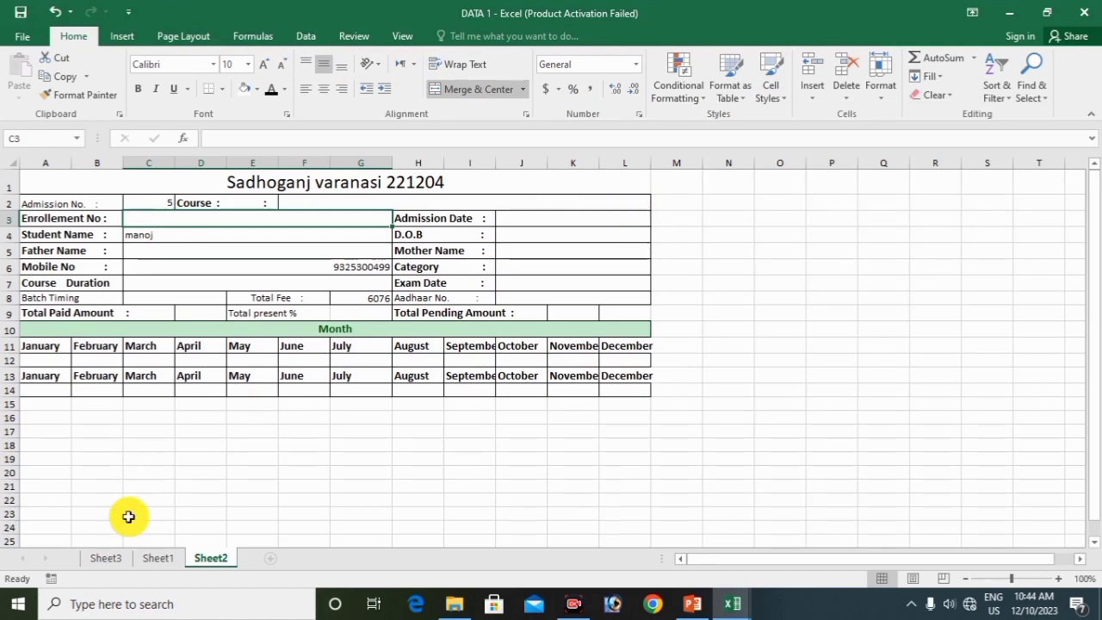
left_click(155, 558)
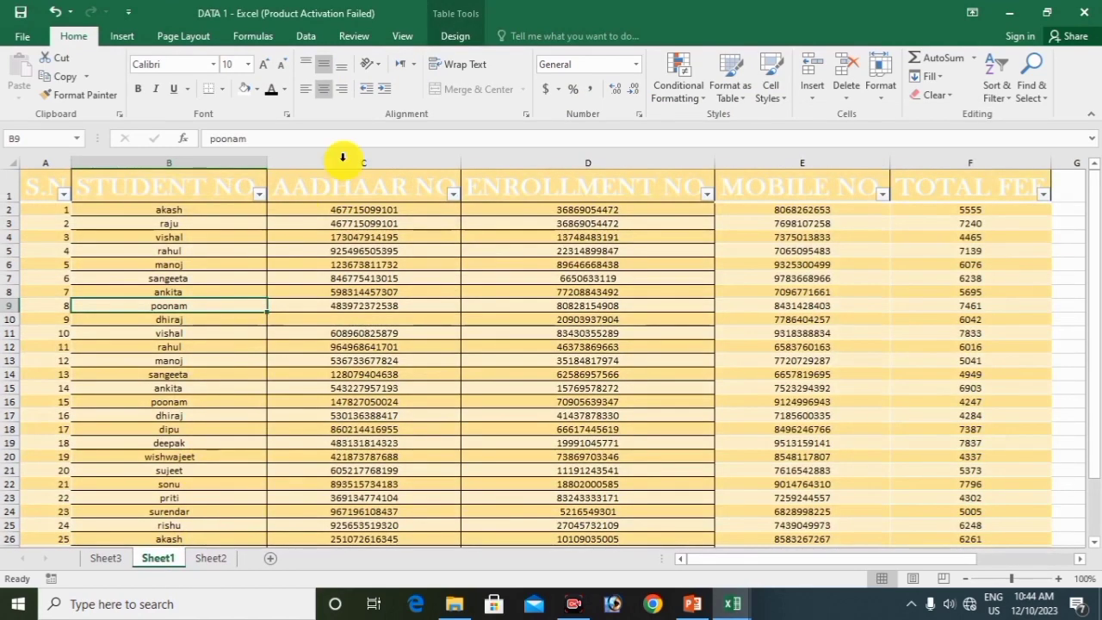
left_click(454, 36)
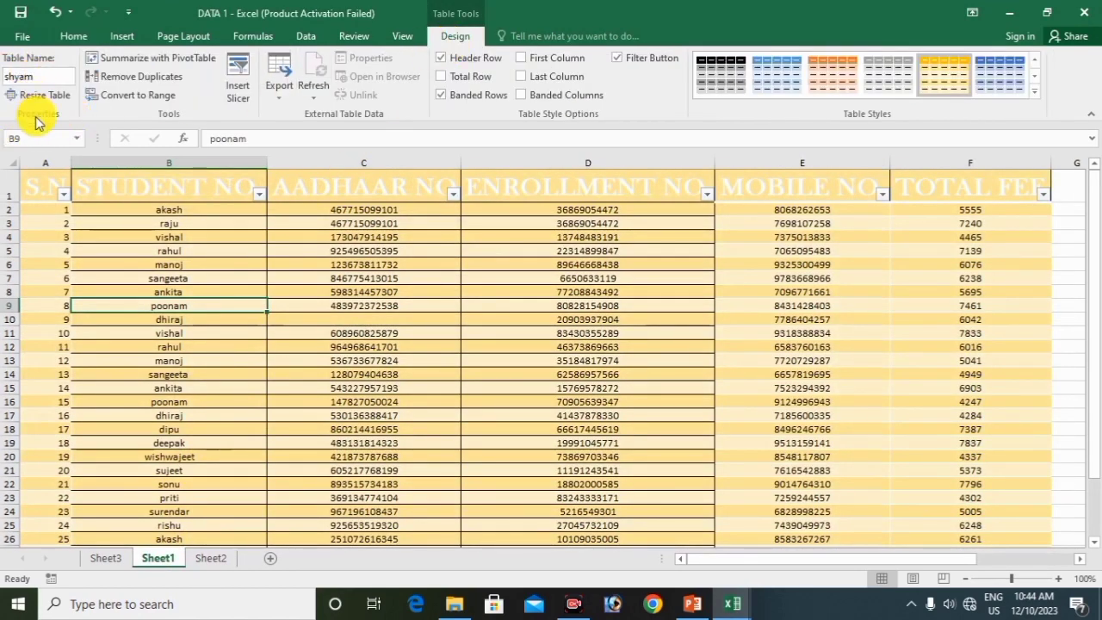